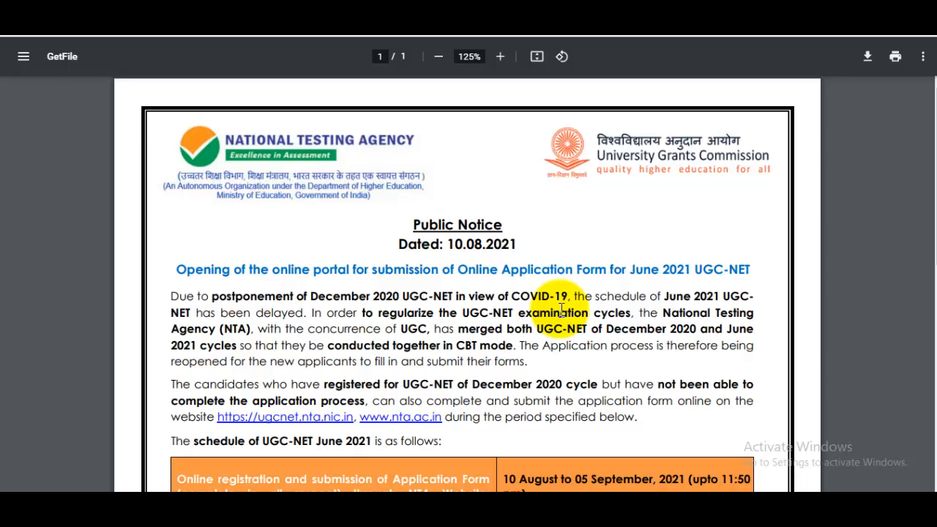
Highlight the COVID-19 phrase and the September registration dates in the notice
left_click_drag(498, 297, 567, 299)
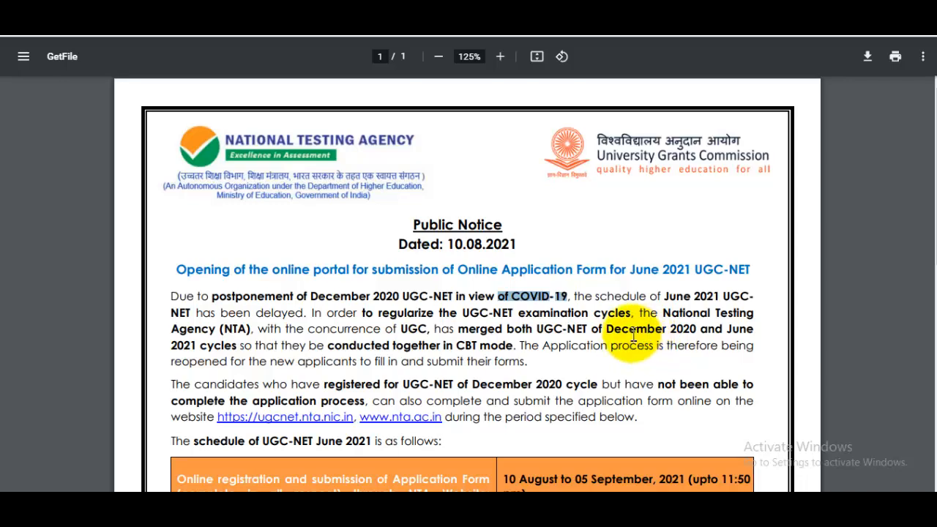
scroll(410, 304, "down", 2)
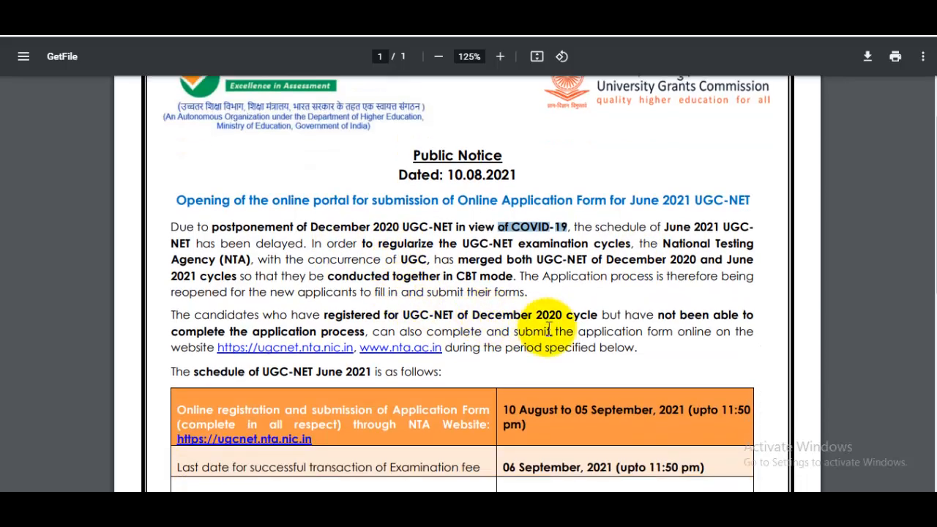
scroll(529, 356, "down", 4)
left_click_drag(519, 271, 604, 284)
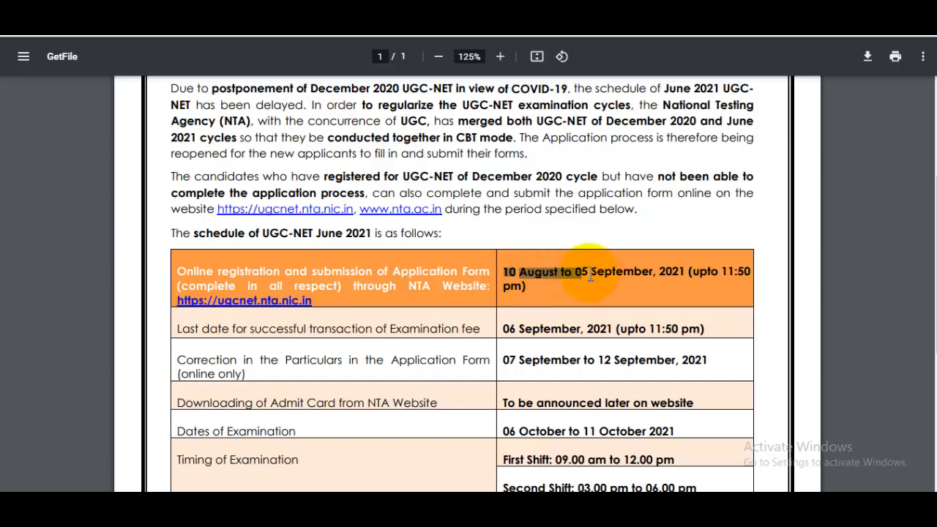
left_click(593, 273)
double_click(622, 272)
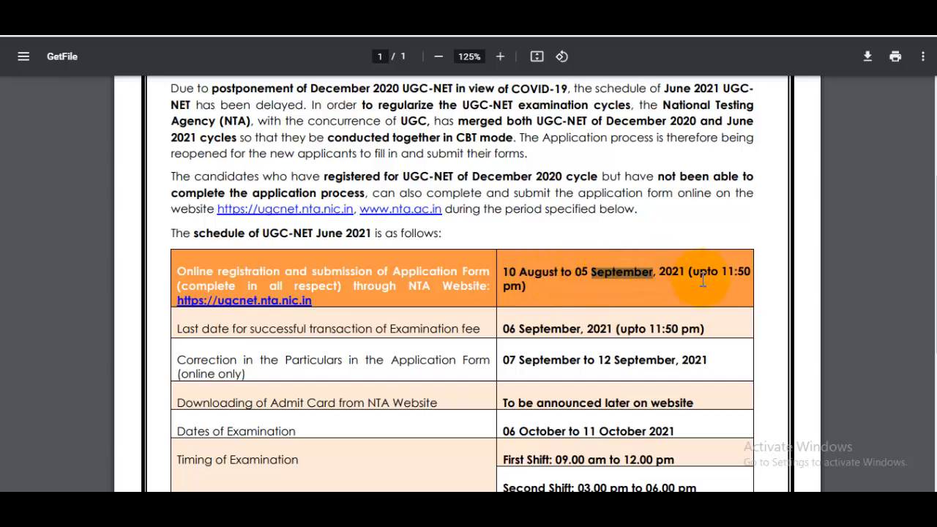
Mark the correction and examination date rows, then go to the UGC-NET portal sign-in page
scroll(703, 278, "down", 4)
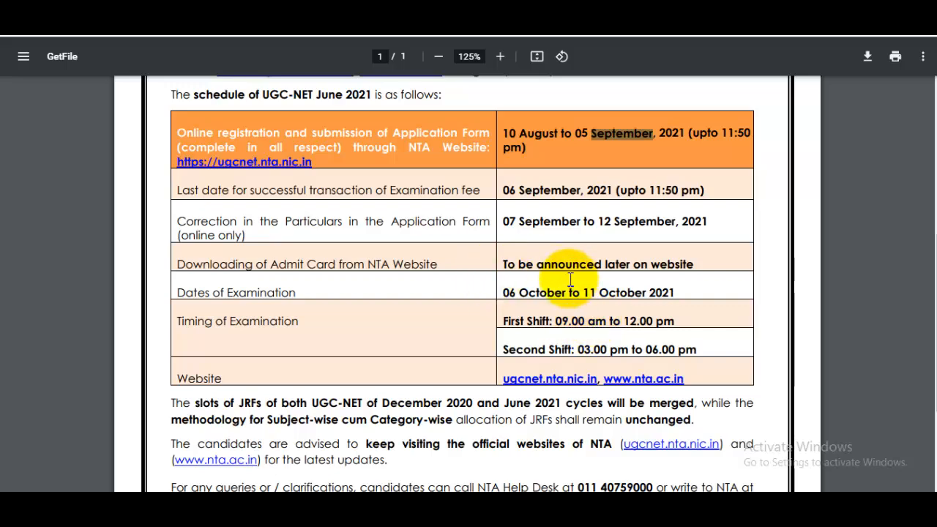
left_click_drag(518, 221, 677, 291)
scroll(676, 291, "up", 10)
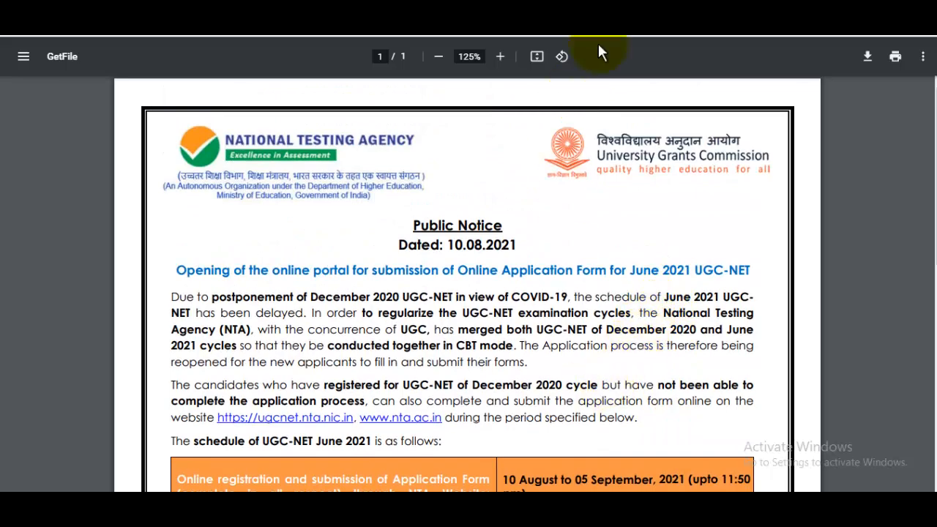
left_click(590, 11)
scroll(547, 203, "up", 1)
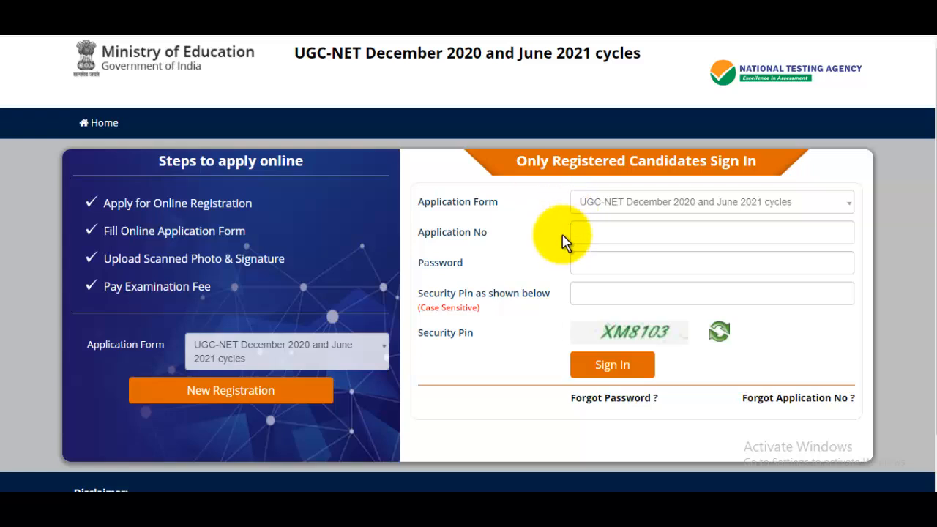
Start a New Registration and accept the declaration of having read the bulletin and instructions
left_click(272, 399)
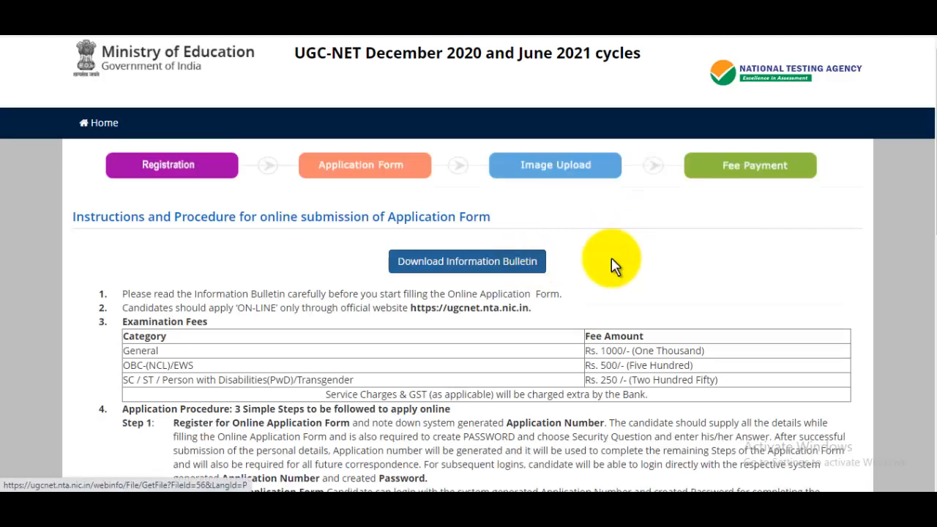
scroll(931, 163, "down", 6)
scroll(929, 318, "down", 3)
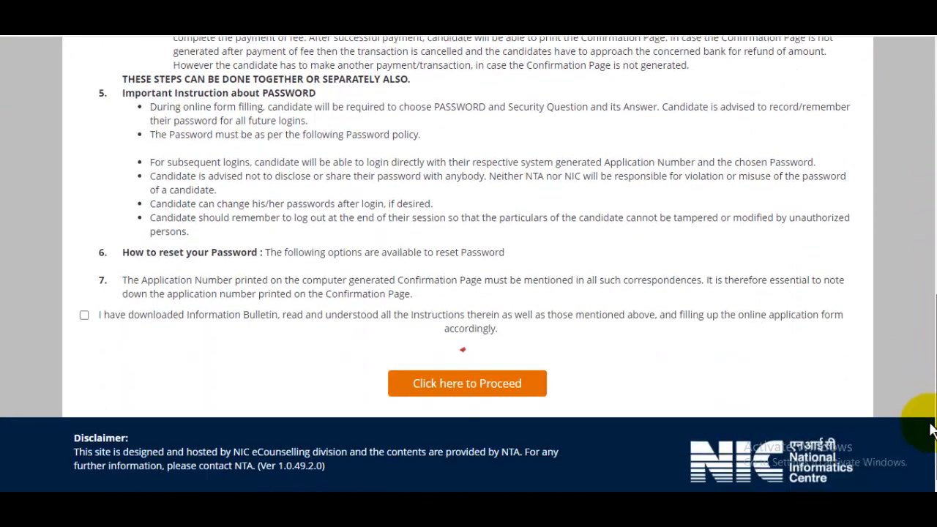
left_click(84, 316)
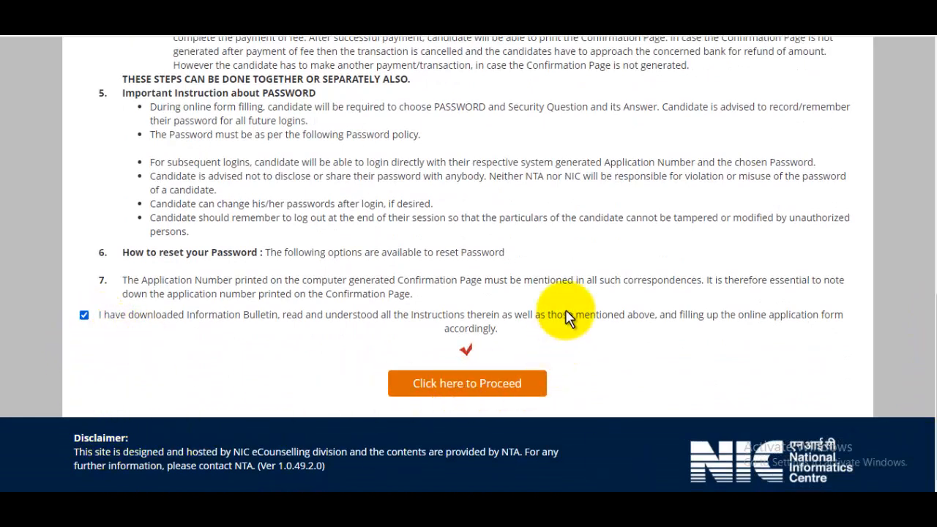
scroll(933, 212, "down", 6)
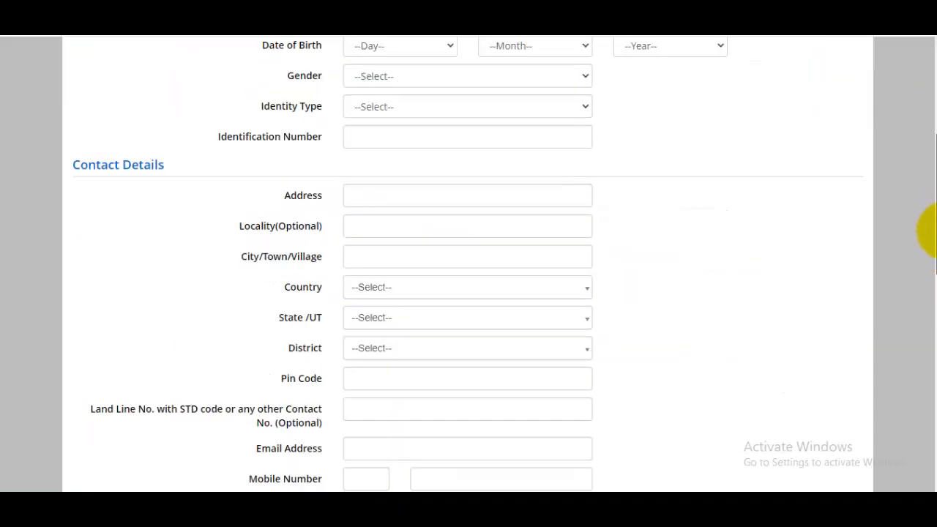
scroll(929, 395, "up", 6)
Enter the candidate's, father's and mother's names
left_click(452, 227)
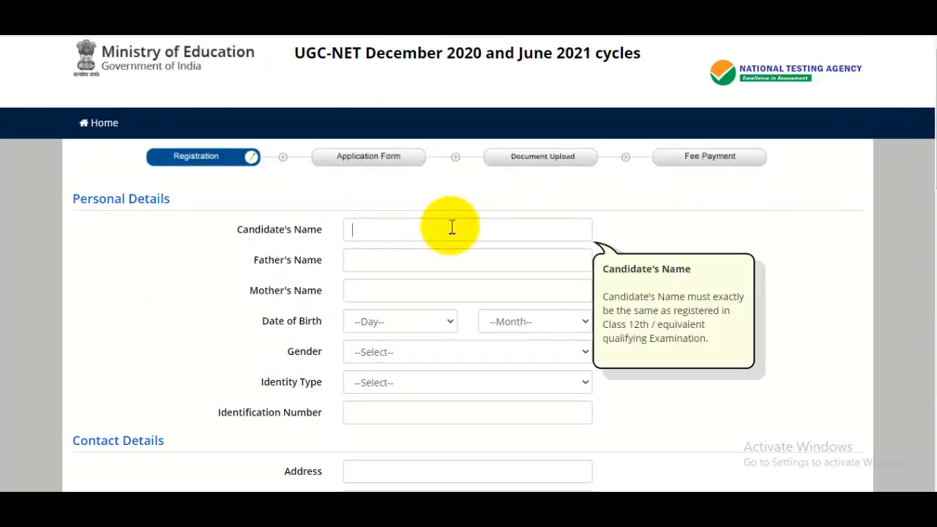
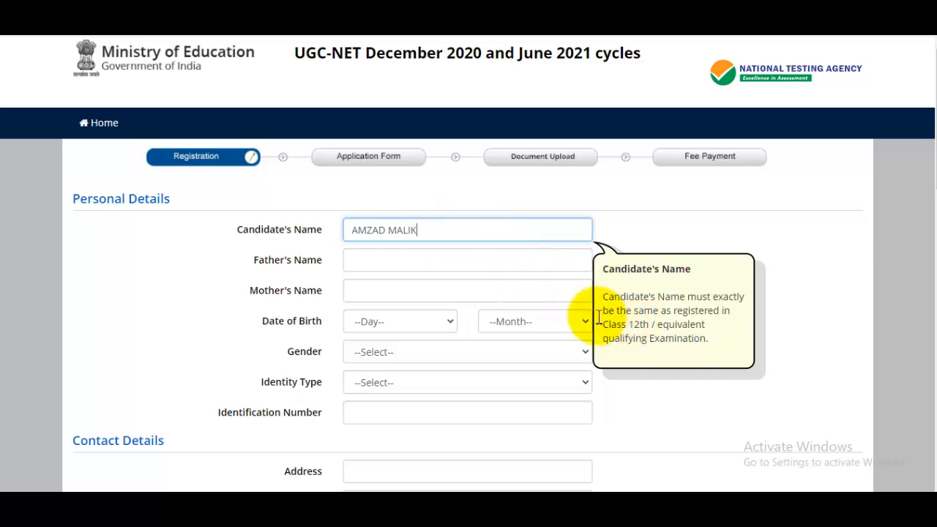
left_click(409, 260)
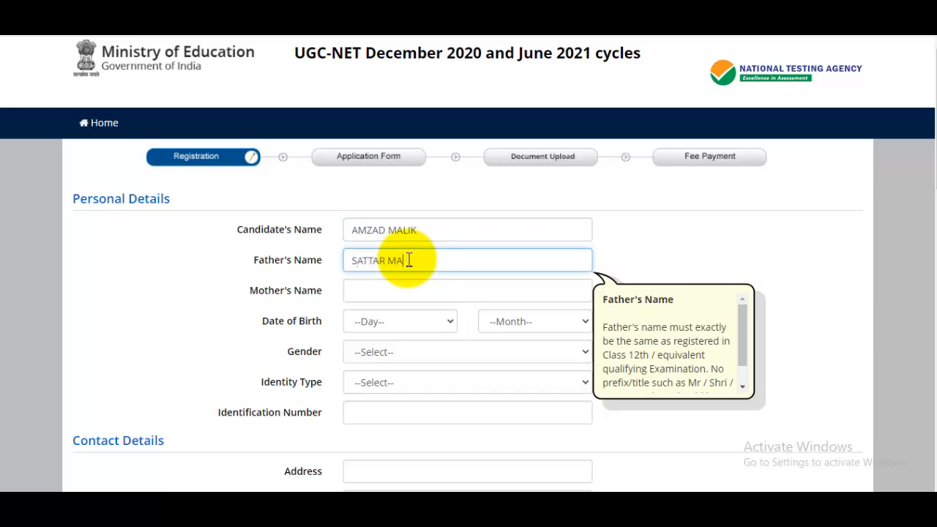
left_click(386, 292)
type("SAZADA")
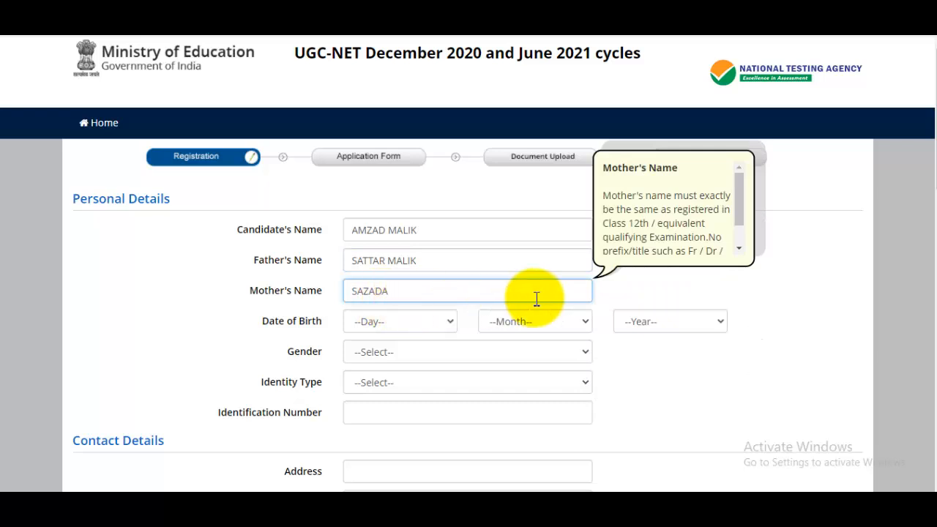
left_click(414, 330)
left_click(376, 70)
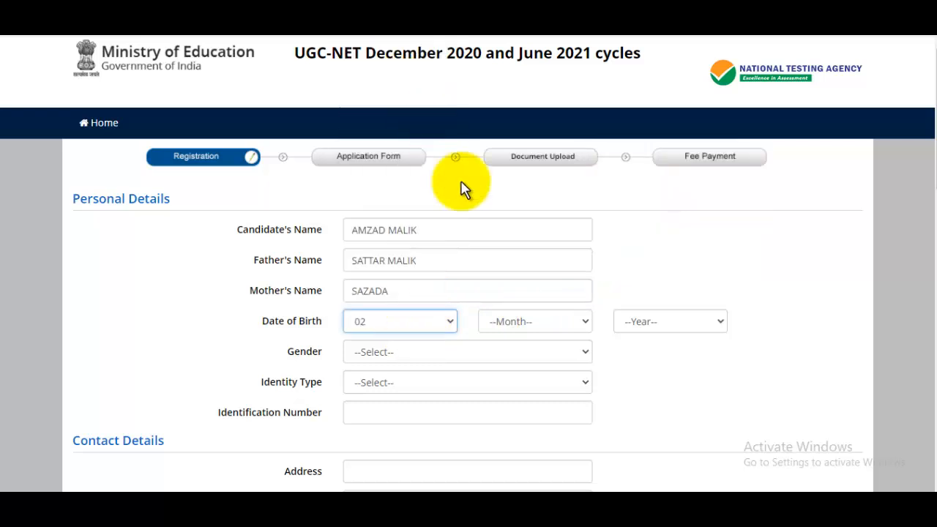
left_click(548, 323)
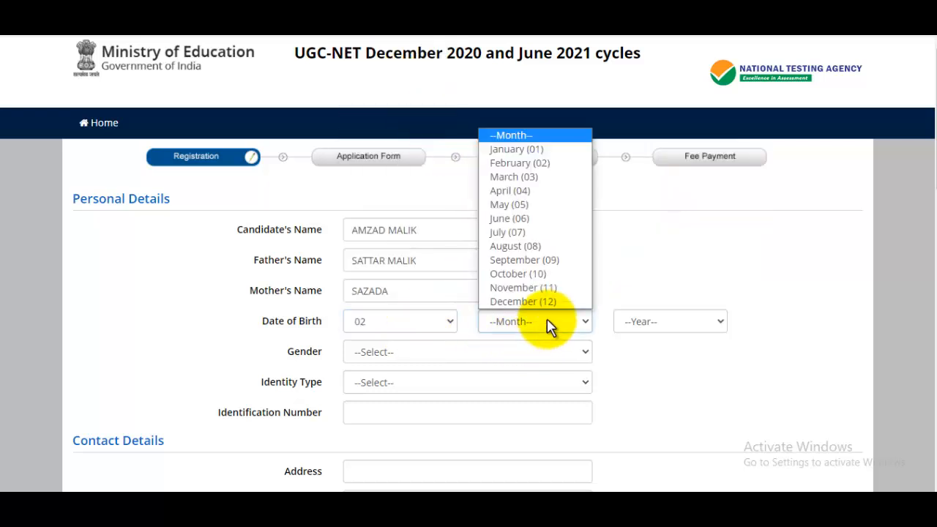
left_click(526, 205)
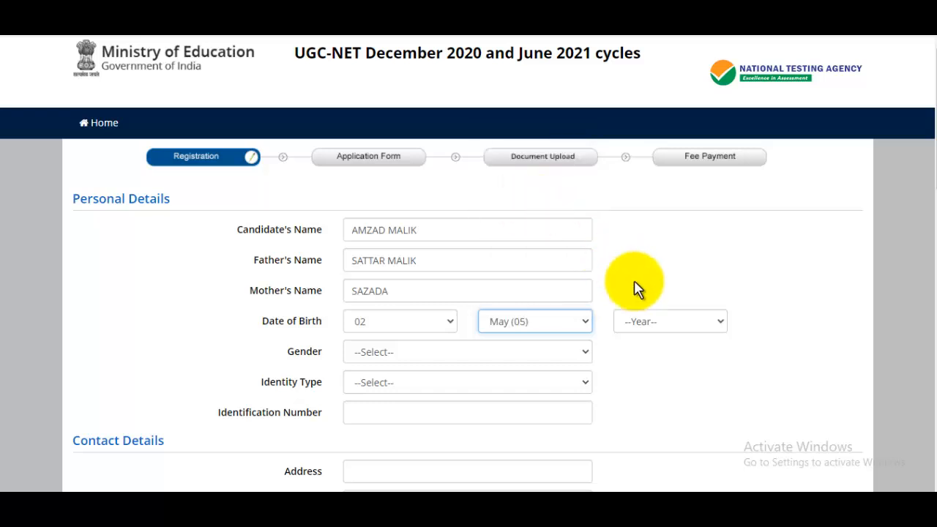
left_click(661, 321)
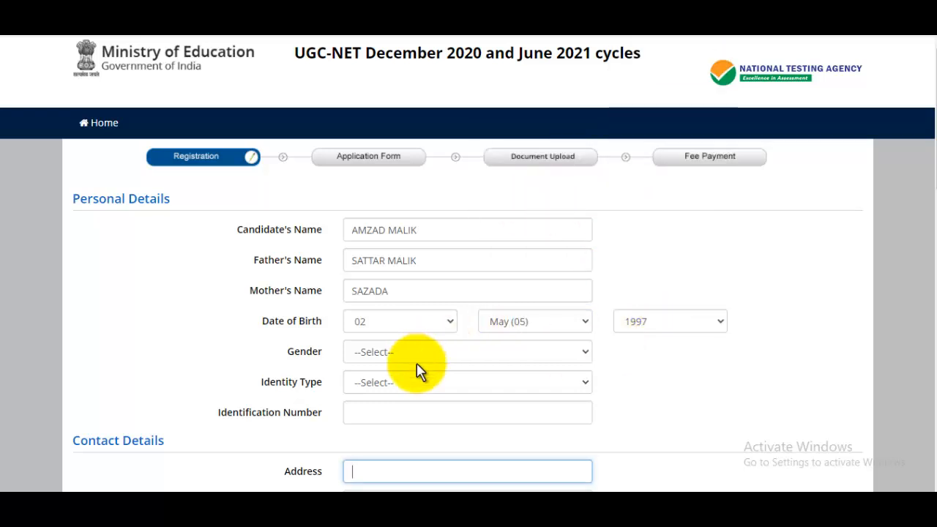
Set gender to Male and identity type to PAN Card, then enter the PAN number
left_click(416, 361)
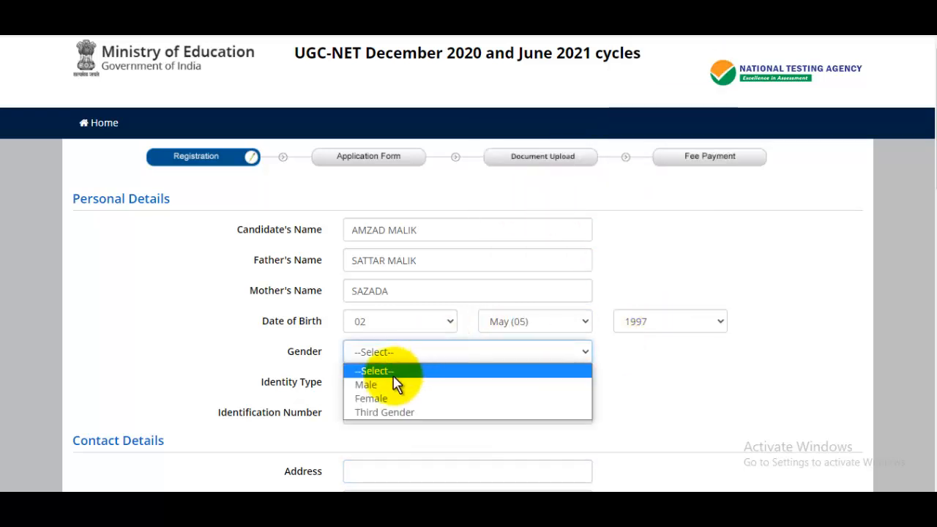
left_click(382, 385)
left_click(379, 384)
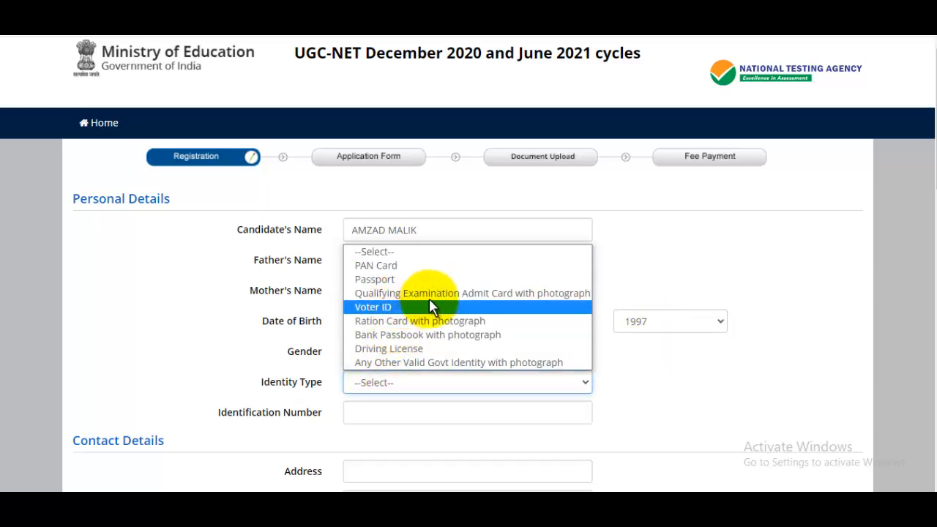
left_click(396, 266)
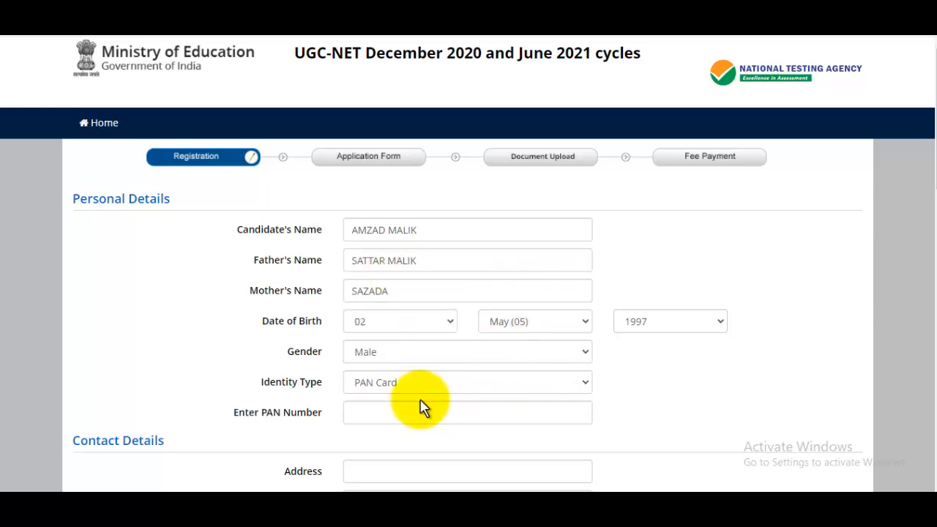
left_click(401, 414)
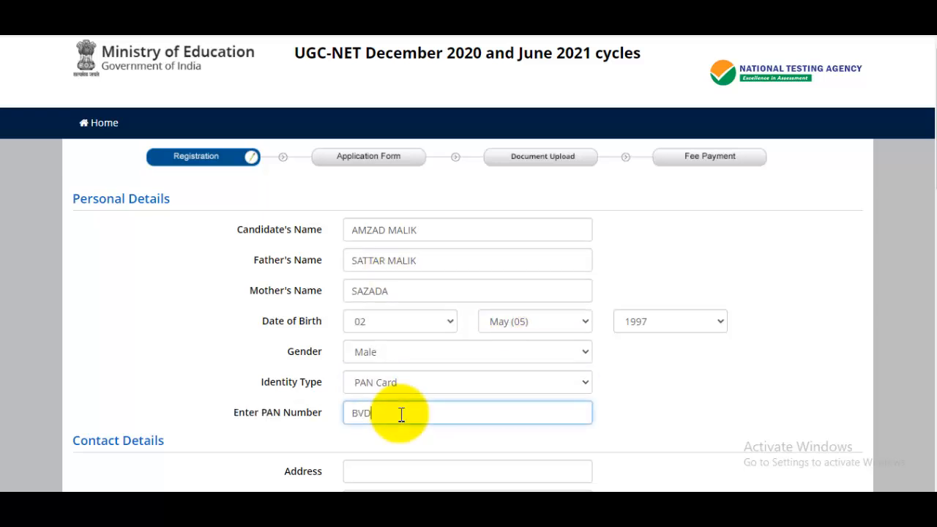
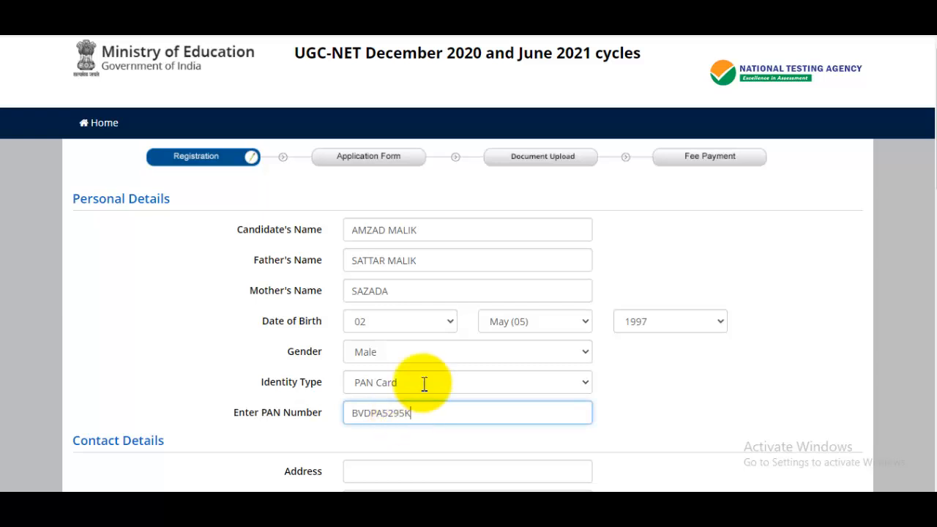
scroll(456, 308, "down", 4)
Enter the present postal address and city, with country India
left_click(408, 203)
type("Sawant K")
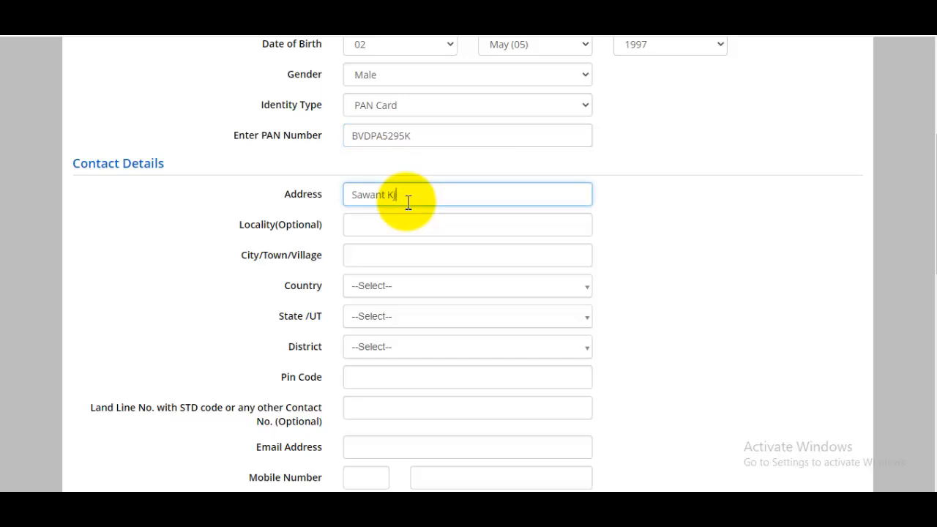
type("hedi")
left_click(392, 231)
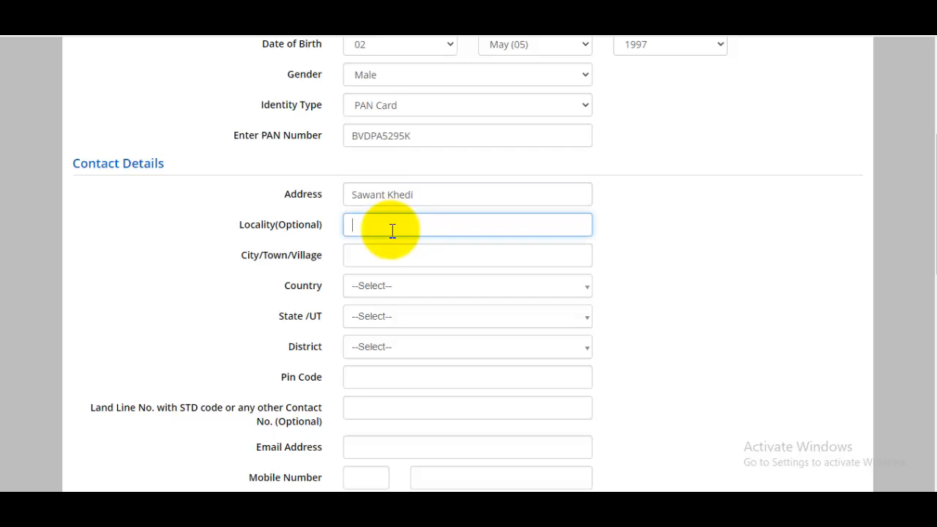
left_click(400, 249)
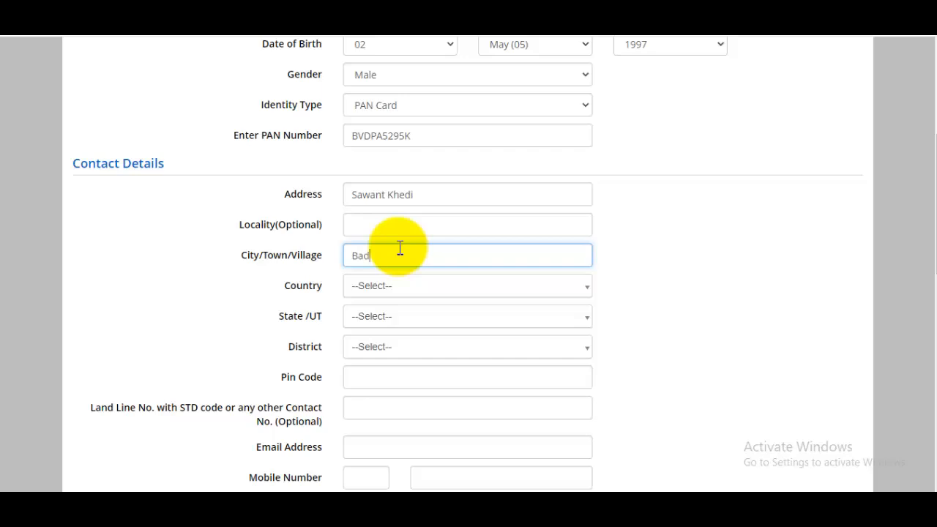
left_click(405, 292)
left_click(390, 350)
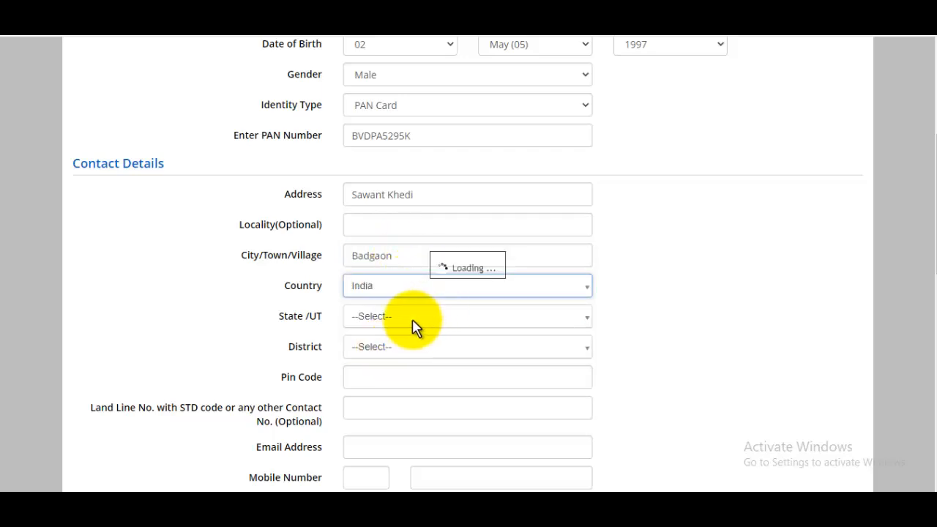
Choose state UTTAR PRADESH, district SAHARANPUR, and pin code 247001
left_click(406, 322)
type("utt")
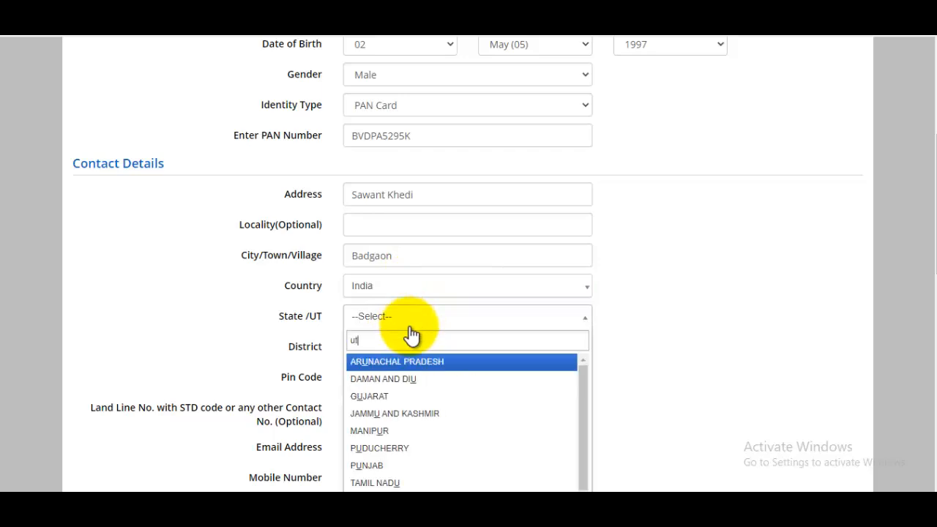
left_click(398, 361)
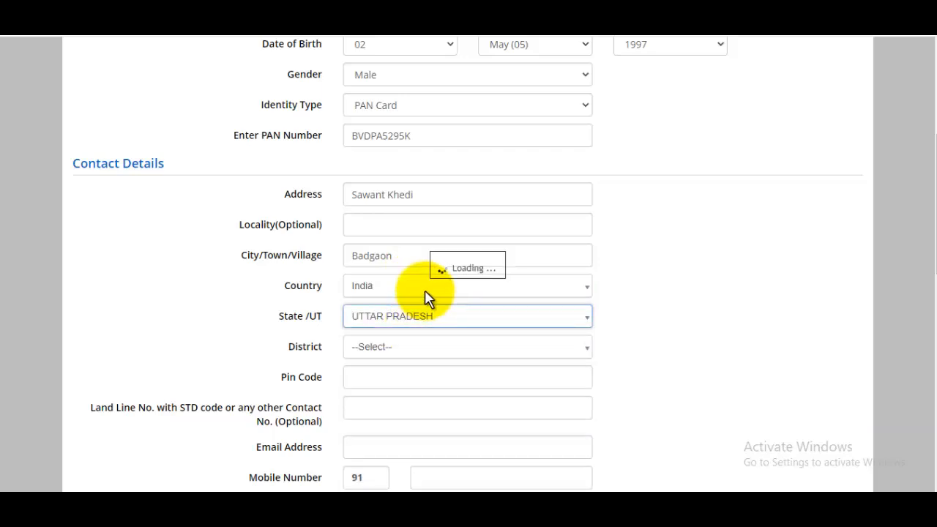
left_click(406, 353)
type("saha")
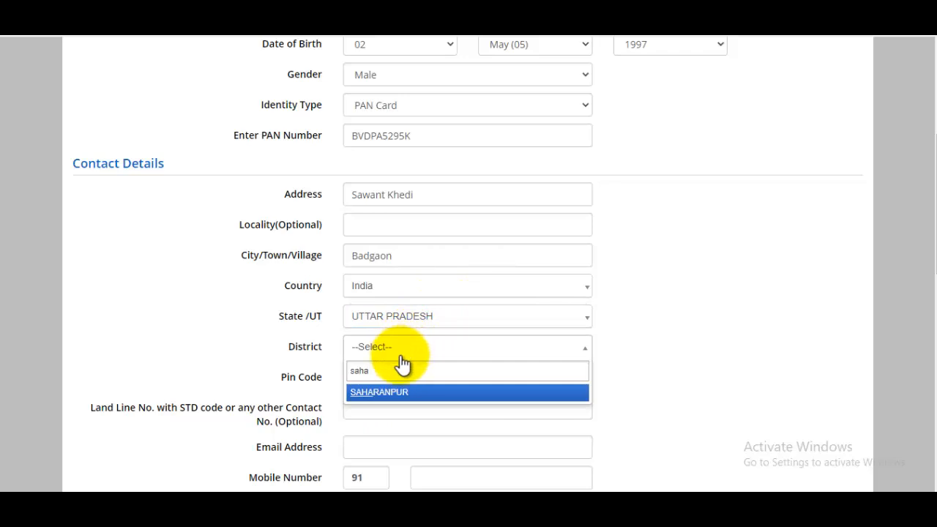
left_click(394, 391)
left_click(395, 388)
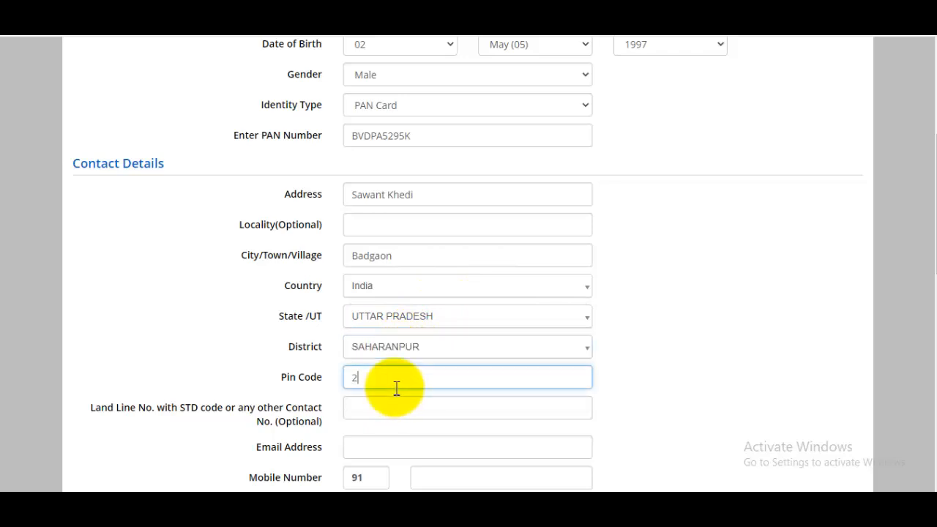
type("247001")
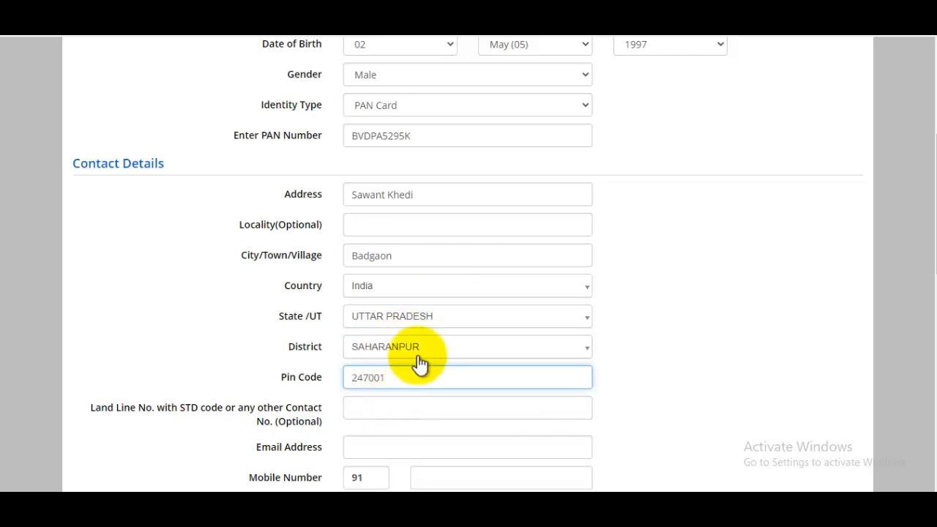
Fill in the e-mail and mobile number, and mark permanent address same as present
scroll(557, 289, "down", 2)
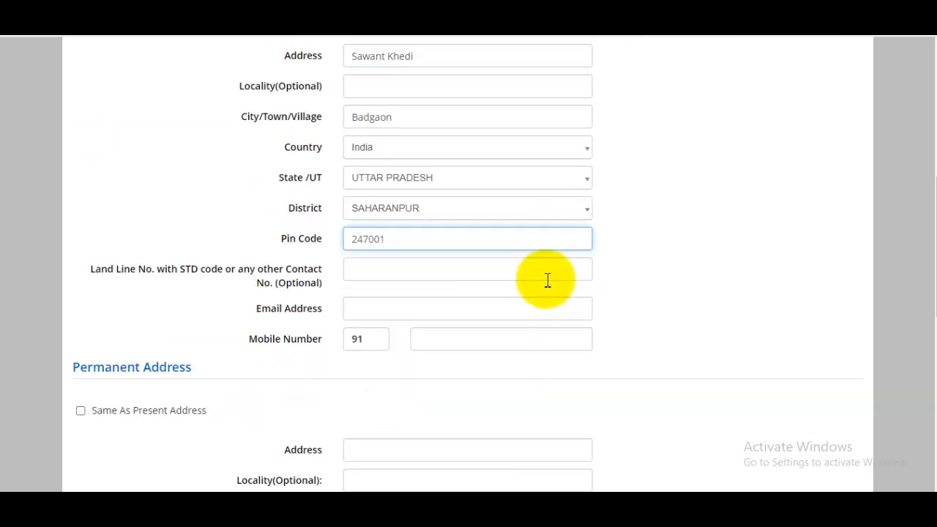
left_click(404, 274)
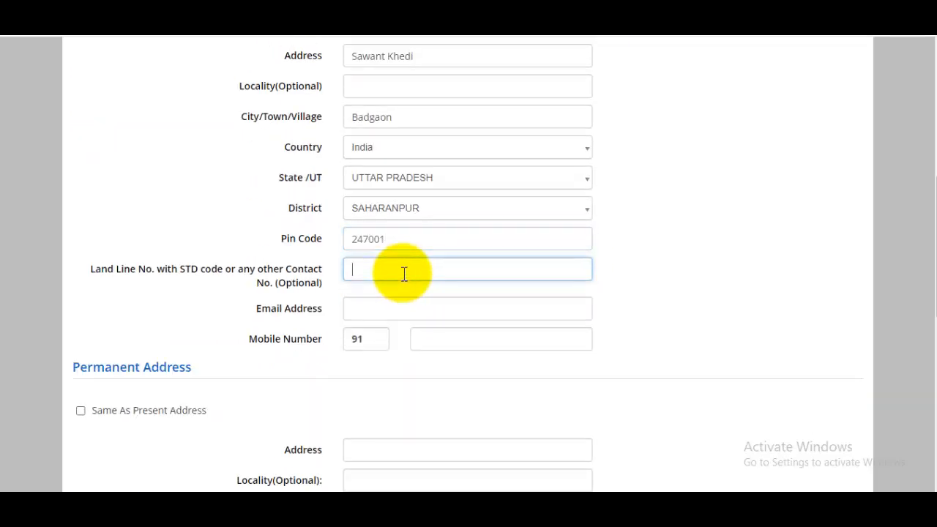
left_click(405, 303)
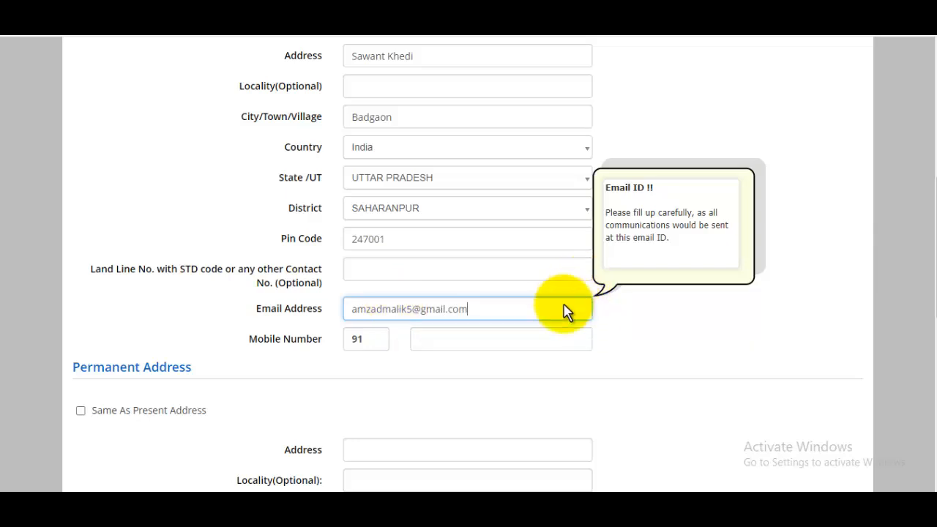
left_click(480, 339)
scroll(480, 331, "down", 2)
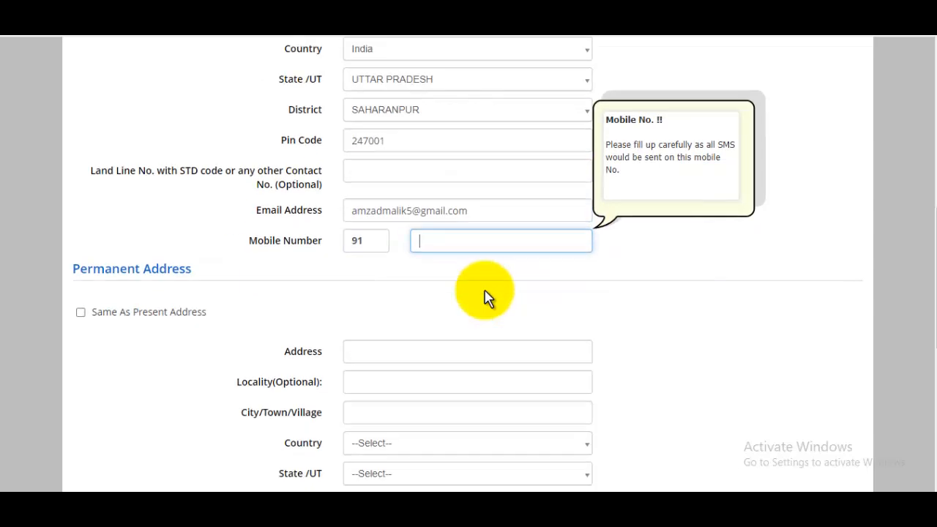
left_click_drag(73, 228, 188, 232)
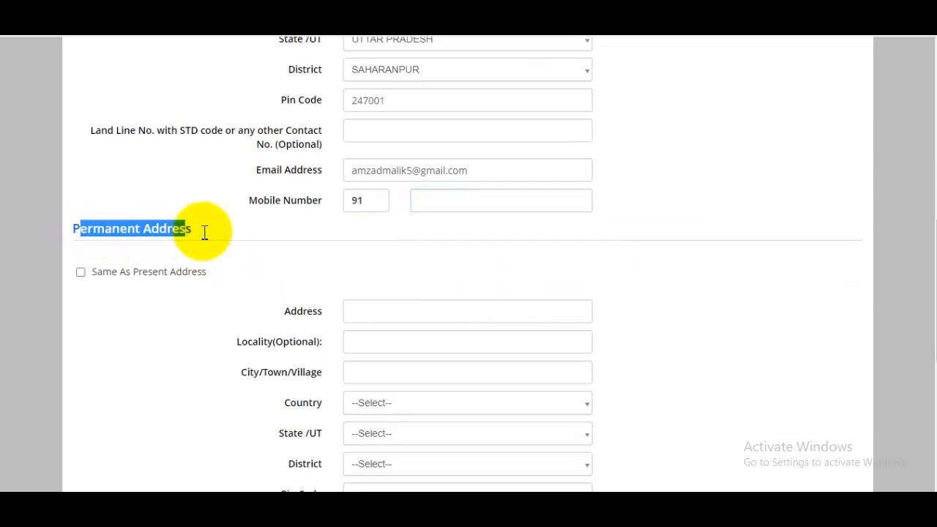
scroll(376, 251, "up", 3)
scroll(214, 189, "down", 3)
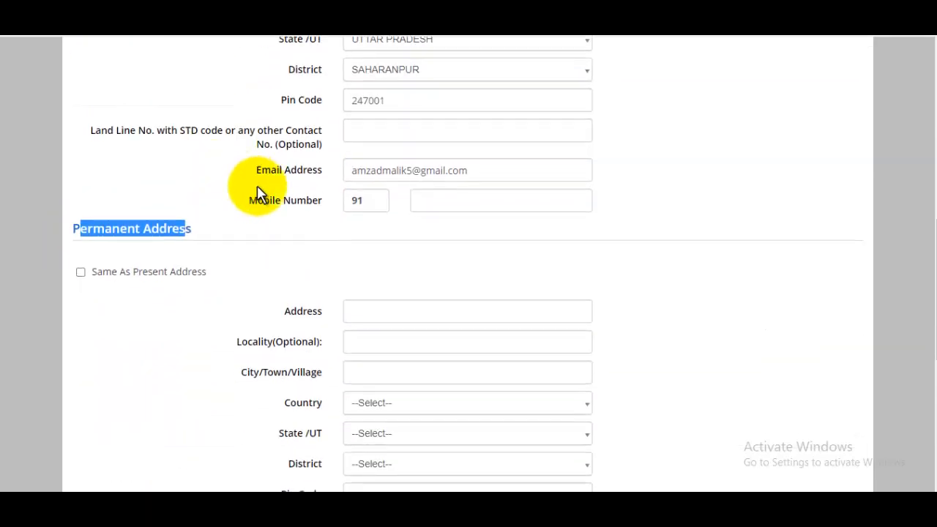
left_click(80, 274)
scroll(512, 333, "down", 3)
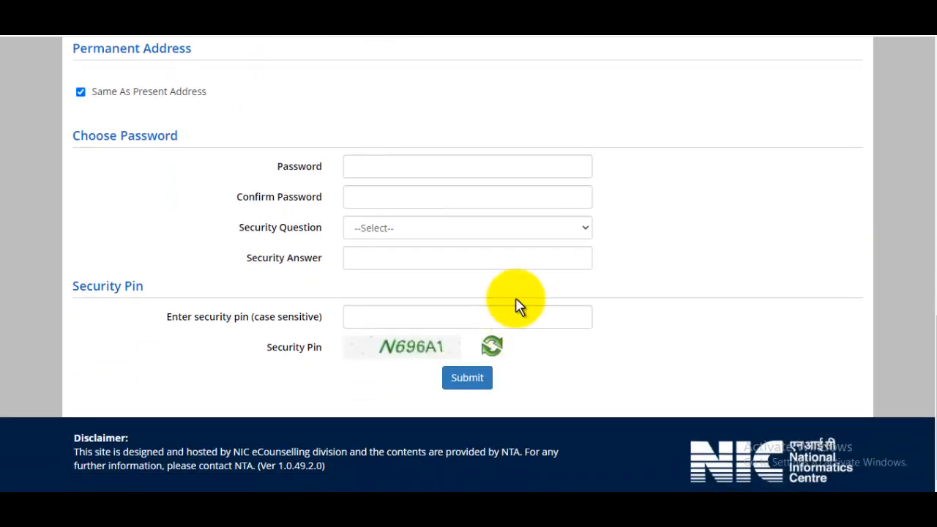
Type the new account password into JavaScript Kit's character-count box
left_click(424, 175)
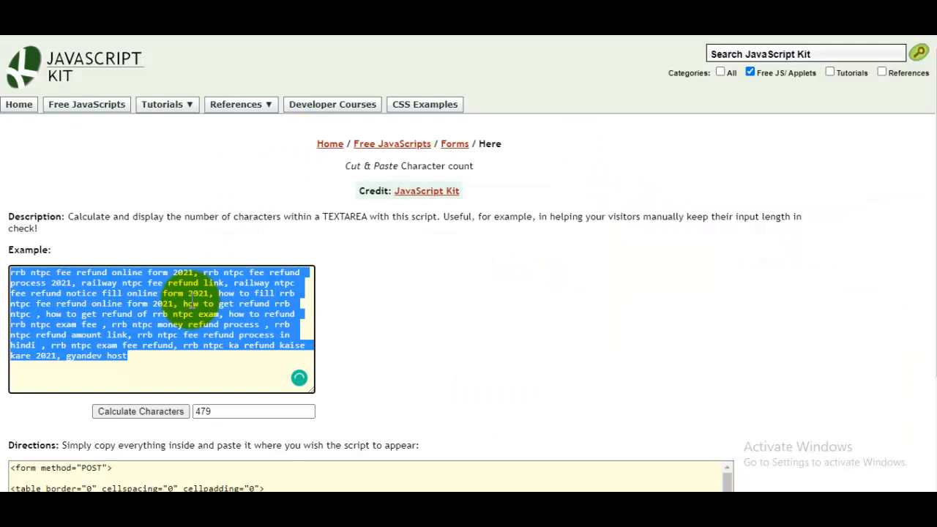
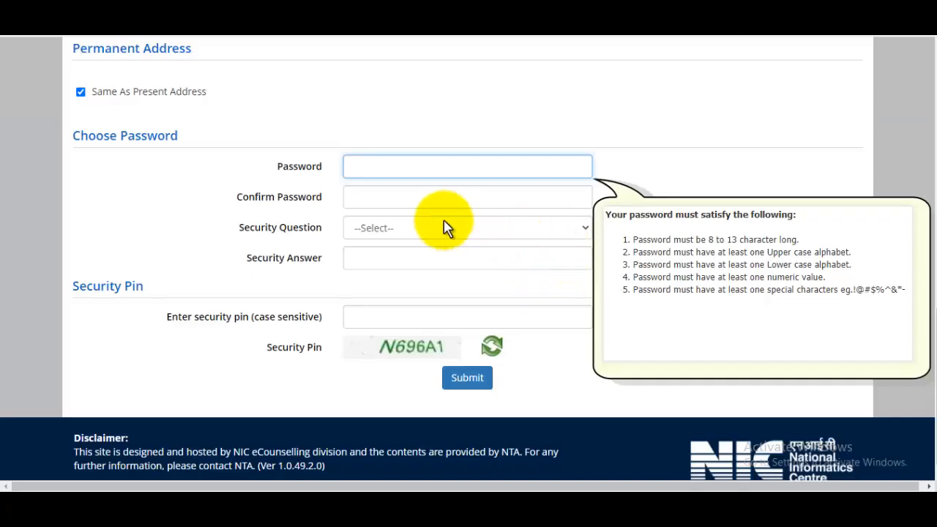
Paste the confirmed password, pick the rarely visited website security question, answer it, and submit
left_click(412, 196)
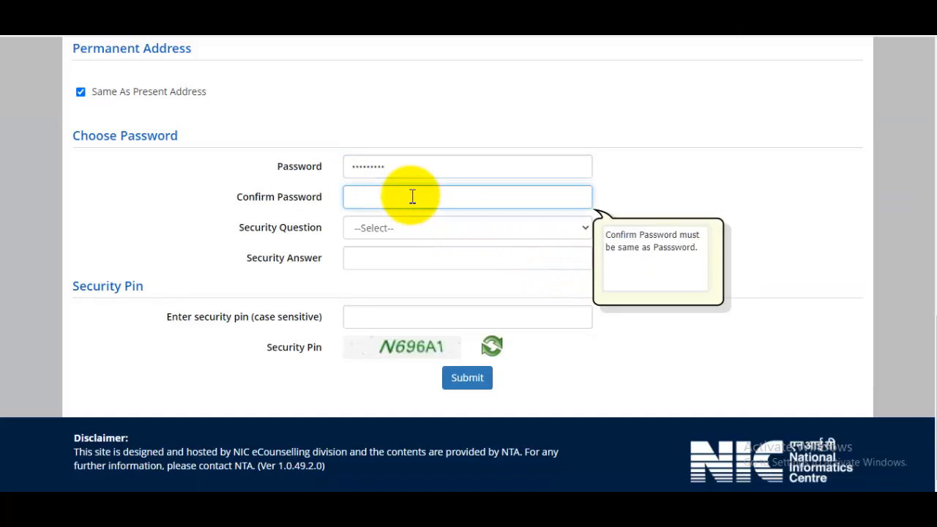
key("ctrl+v")
left_click(407, 231)
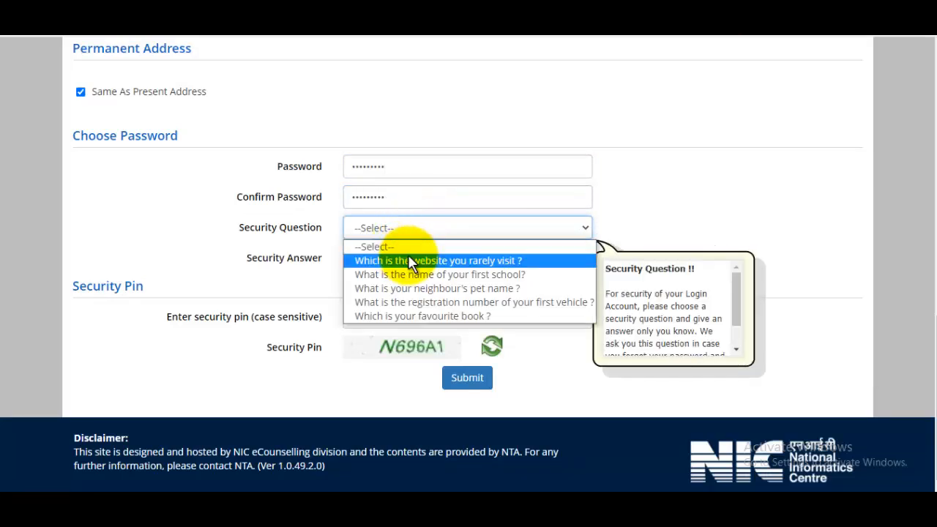
left_click(421, 261)
left_click(412, 260)
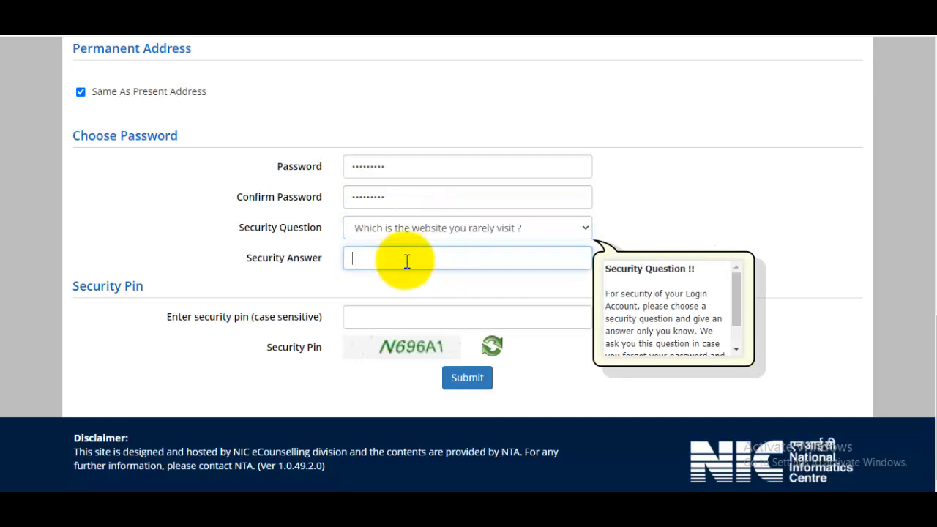
type("a")
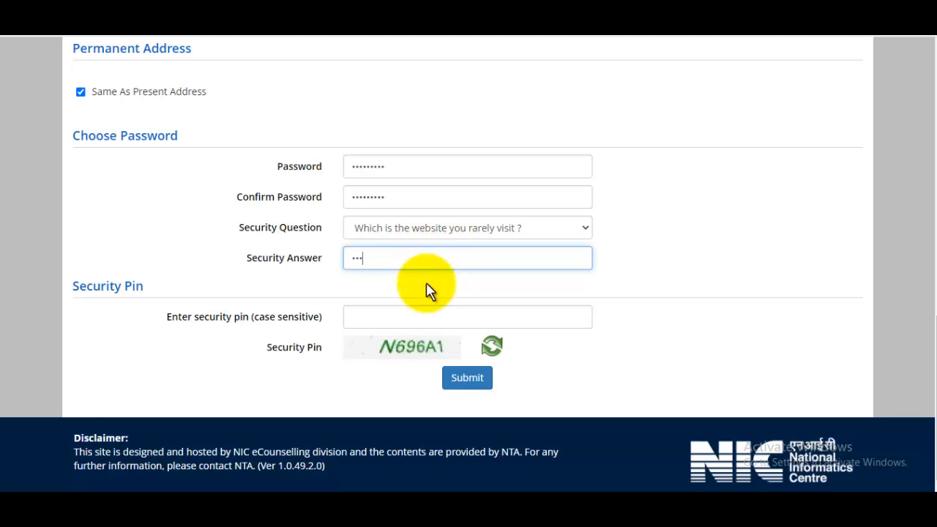
left_click(405, 316)
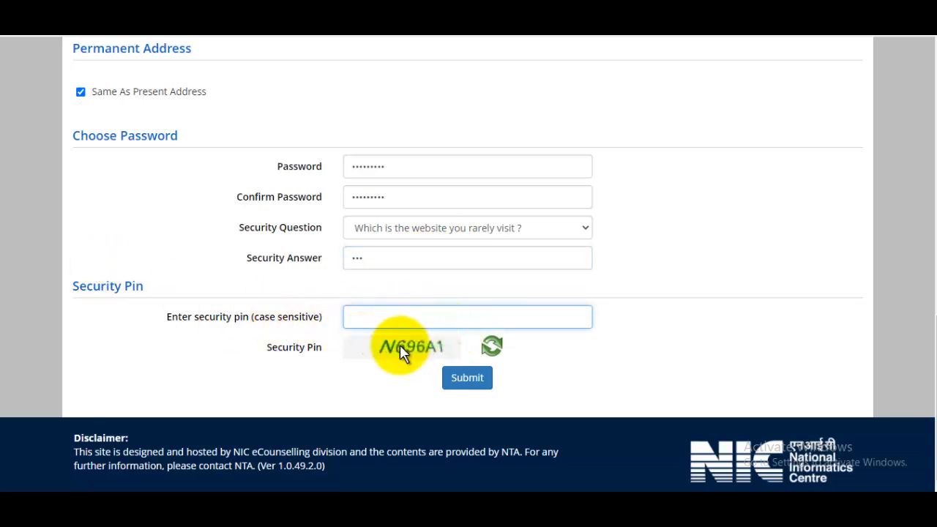
left_click(472, 379)
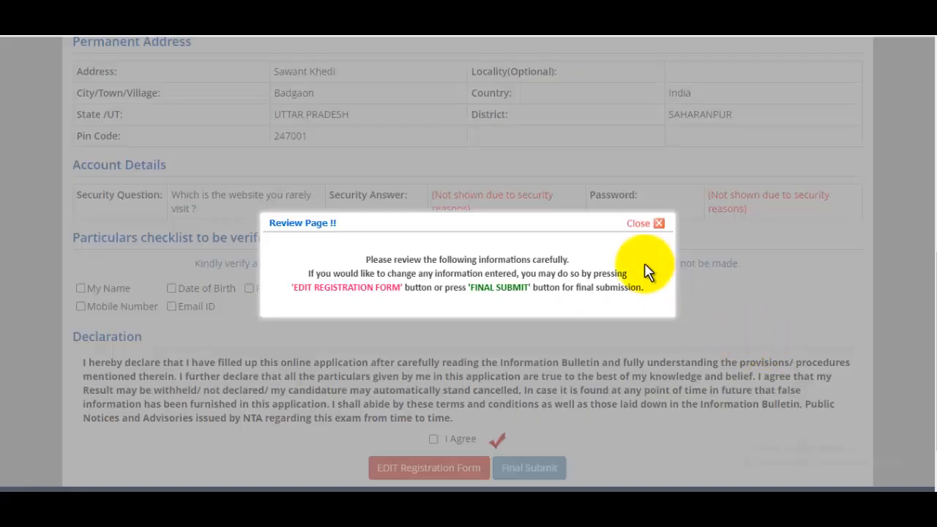
Dismiss the review notice and tick Father Name, Mother Name, Gender, Address, Mobile and Email as verified
left_click(640, 225)
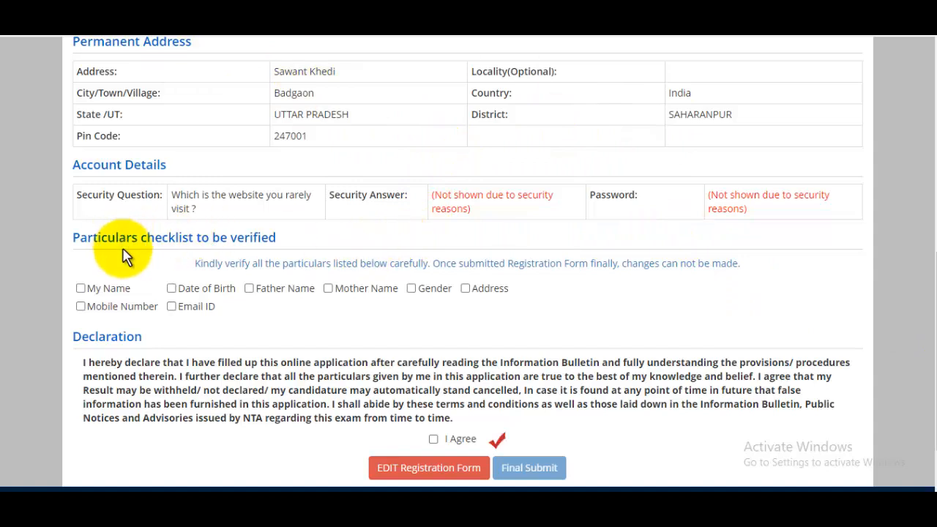
left_click_drag(175, 240, 317, 244)
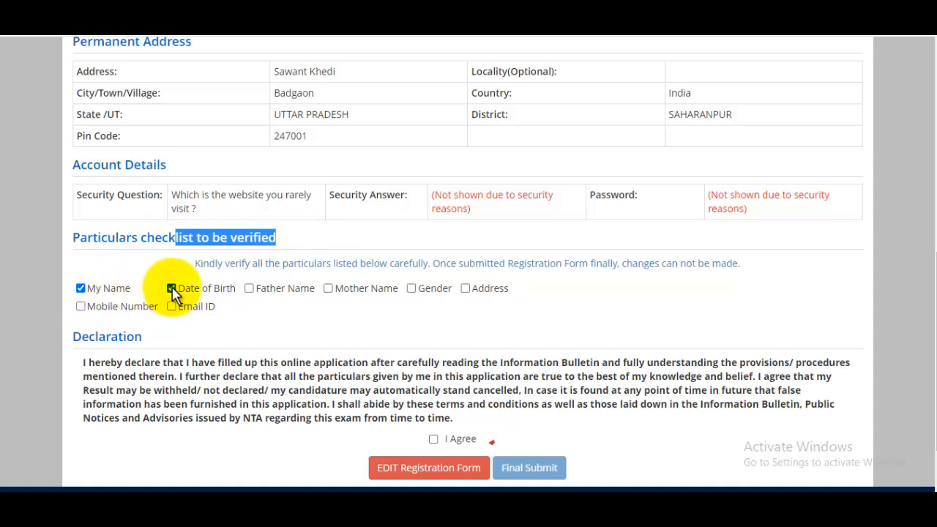
left_click(250, 290)
left_click(329, 289)
left_click(412, 290)
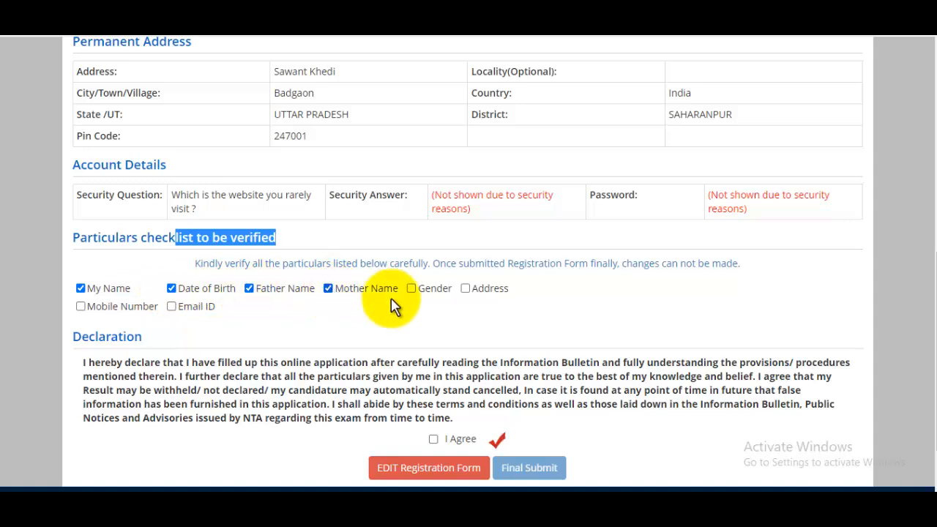
left_click(466, 290)
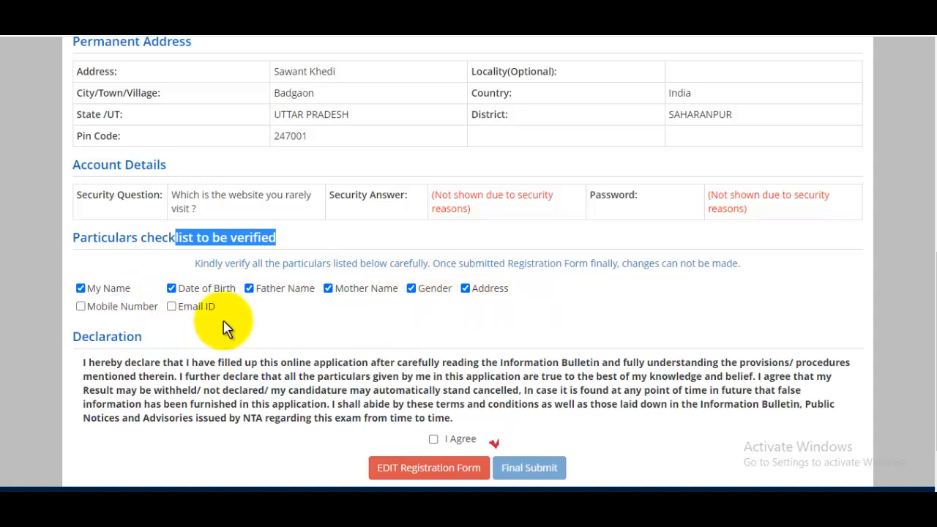
left_click(82, 306)
left_click(172, 308)
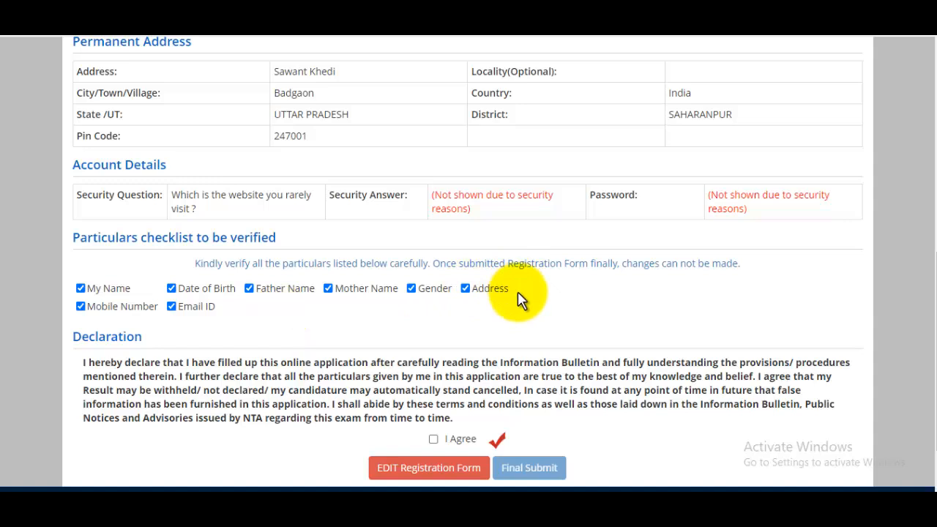
Agree to the declaration and request Final Submit
scroll(516, 296, "down", 1)
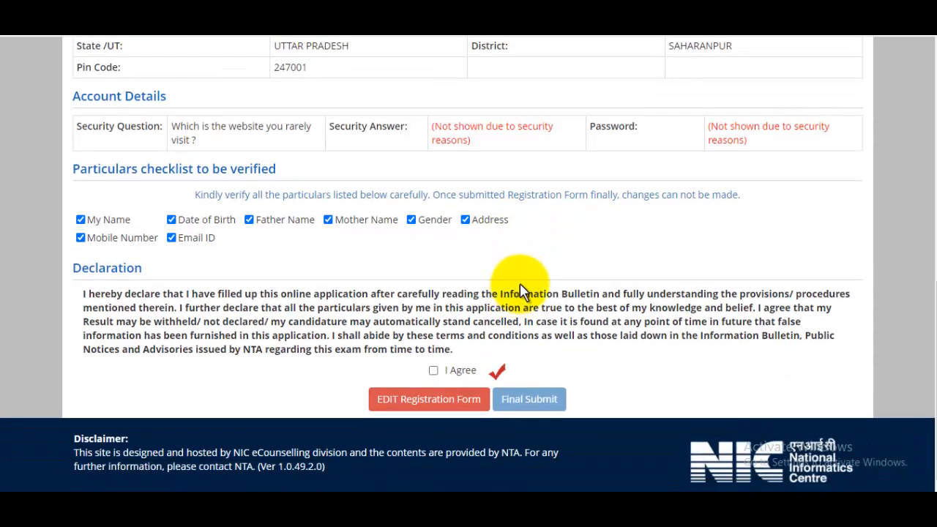
left_click(433, 370)
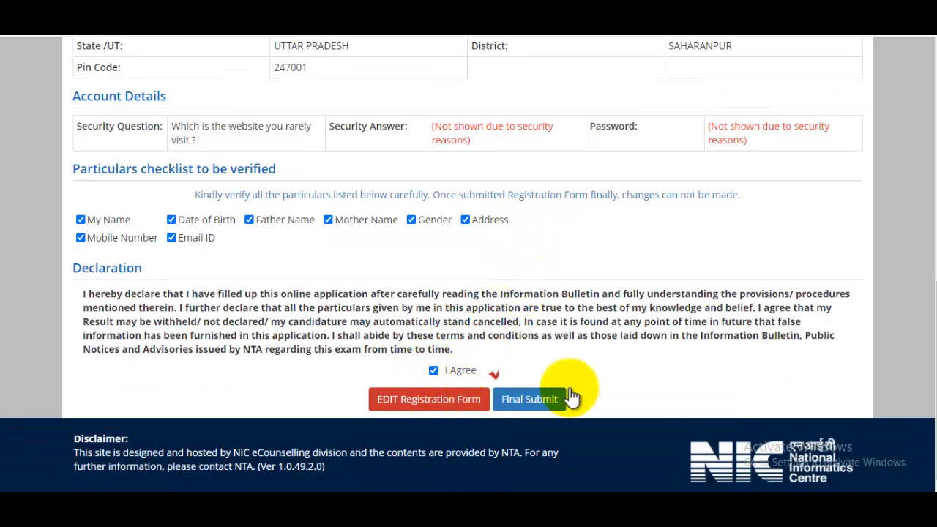
left_click(538, 404)
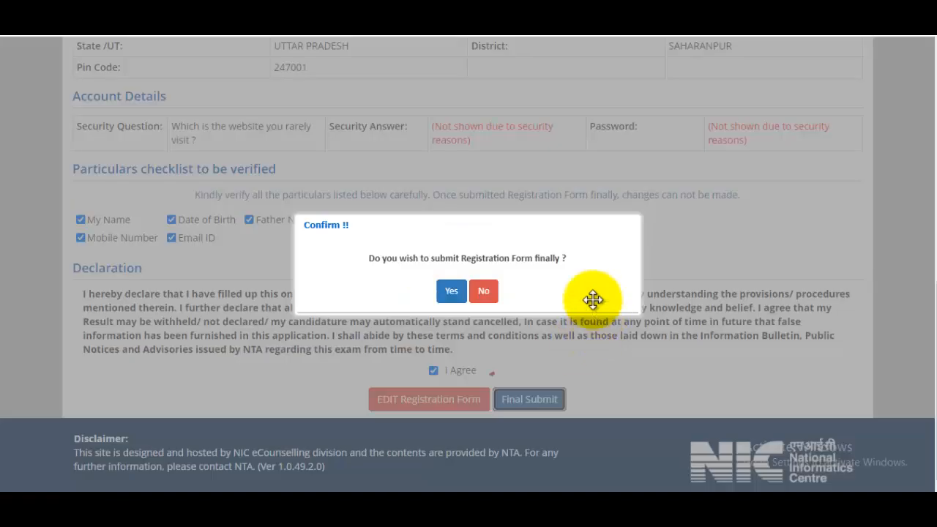
Confirm the final submission and open the form via Complete Application Form
left_click(452, 291)
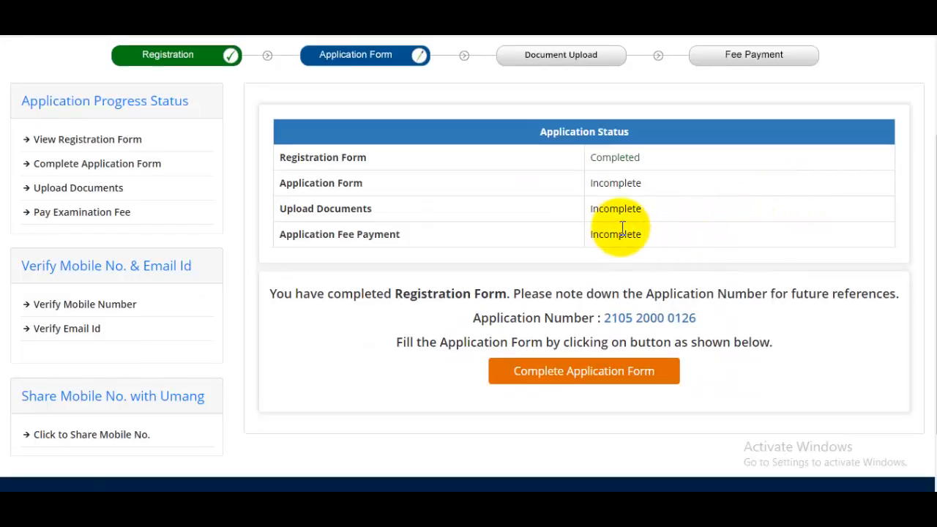
scroll(622, 232, "up", 2)
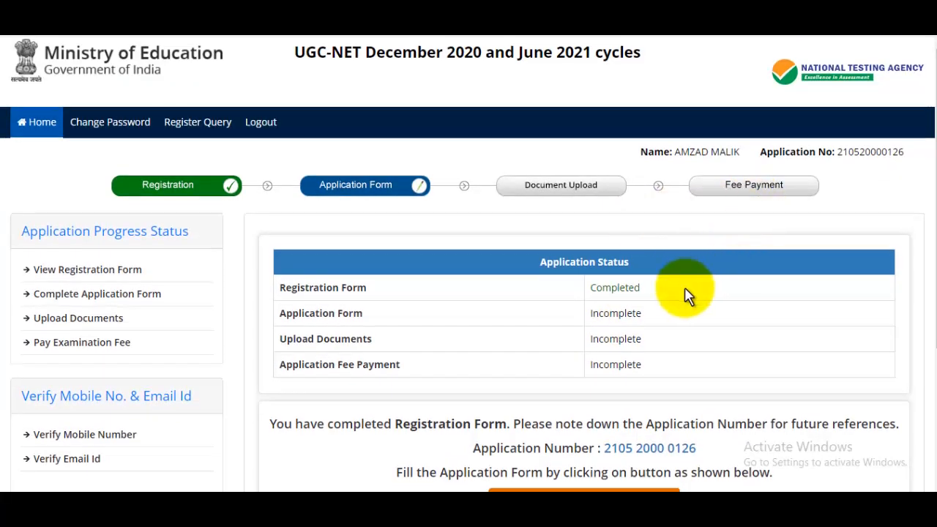
scroll(687, 294, "down", 2)
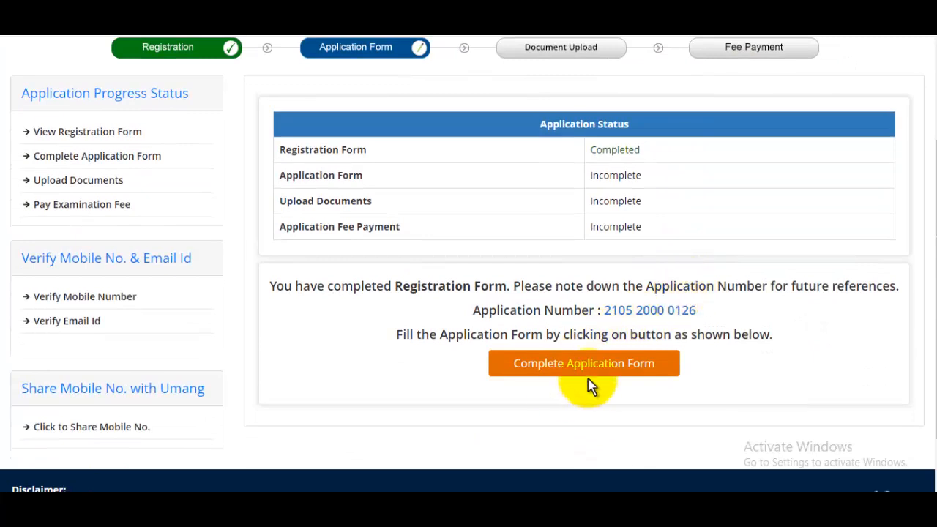
left_click(590, 369)
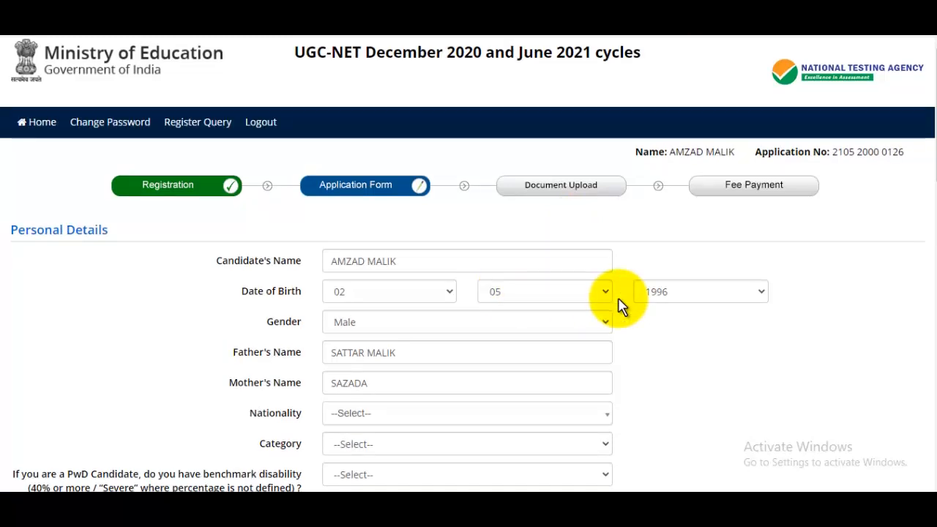
Set nationality Indian, category General, and parental income 2–4 lakhs
scroll(620, 306, "down", 1)
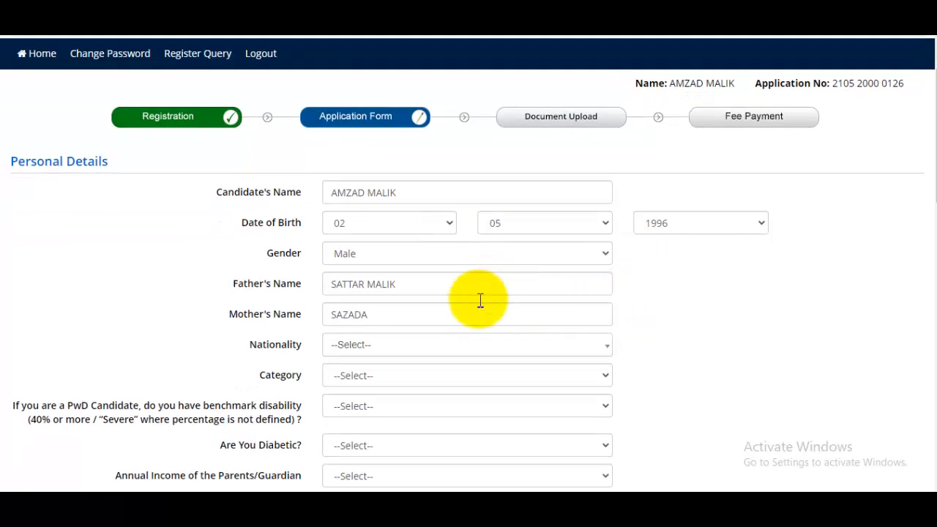
scroll(425, 311, "down", 2)
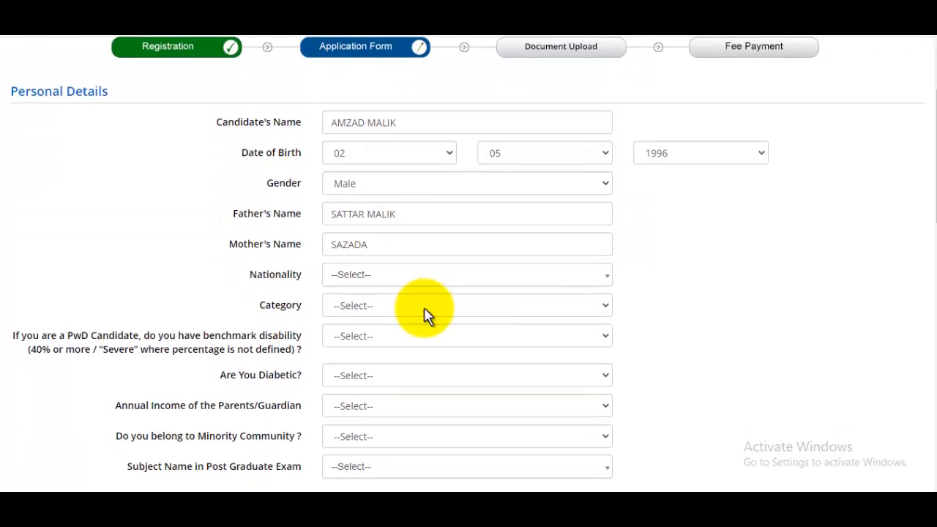
left_click(371, 211)
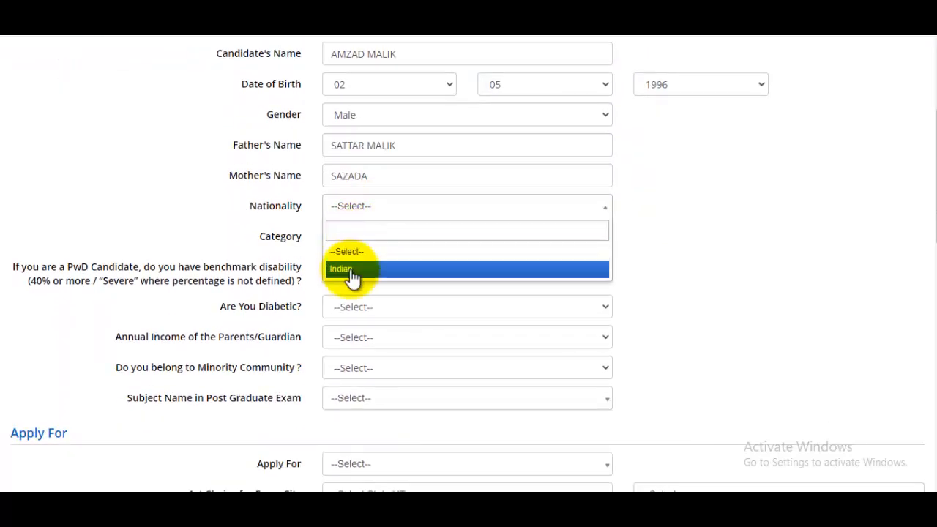
left_click(352, 270)
left_click(377, 239)
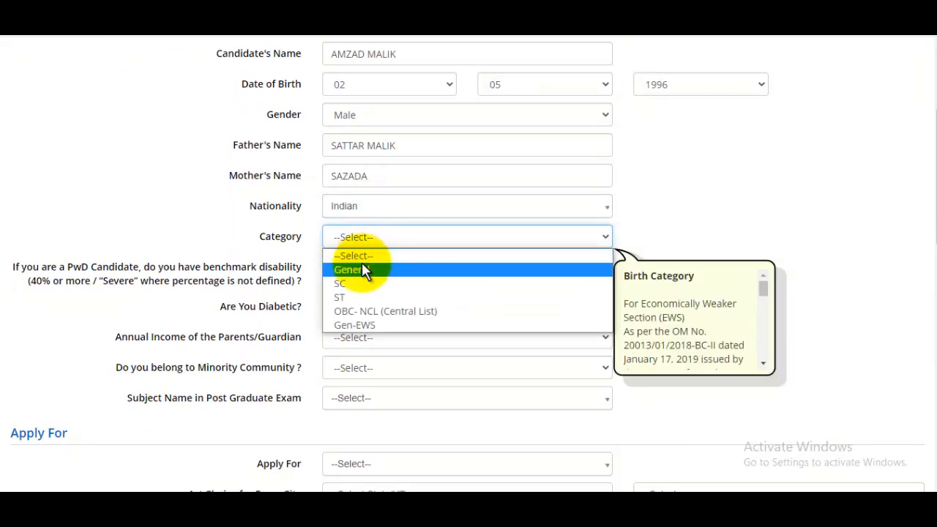
left_click(417, 256)
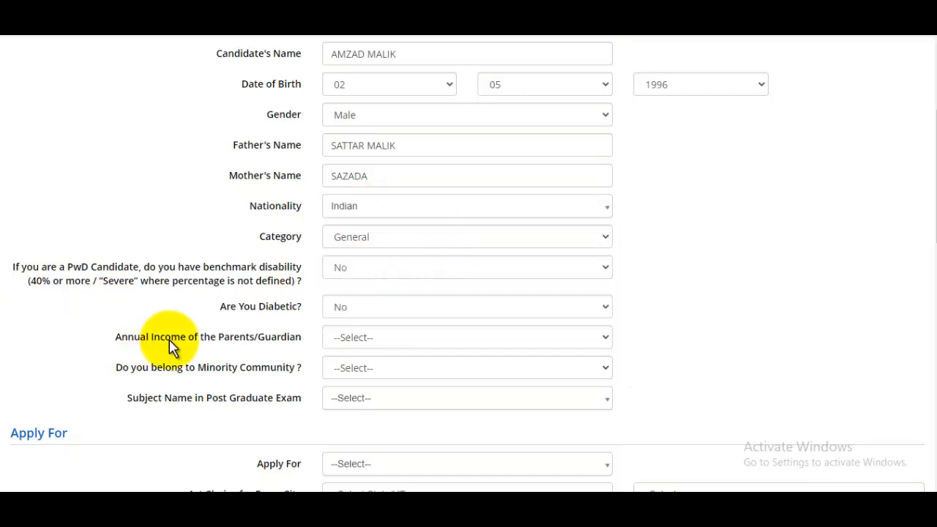
left_click(382, 344)
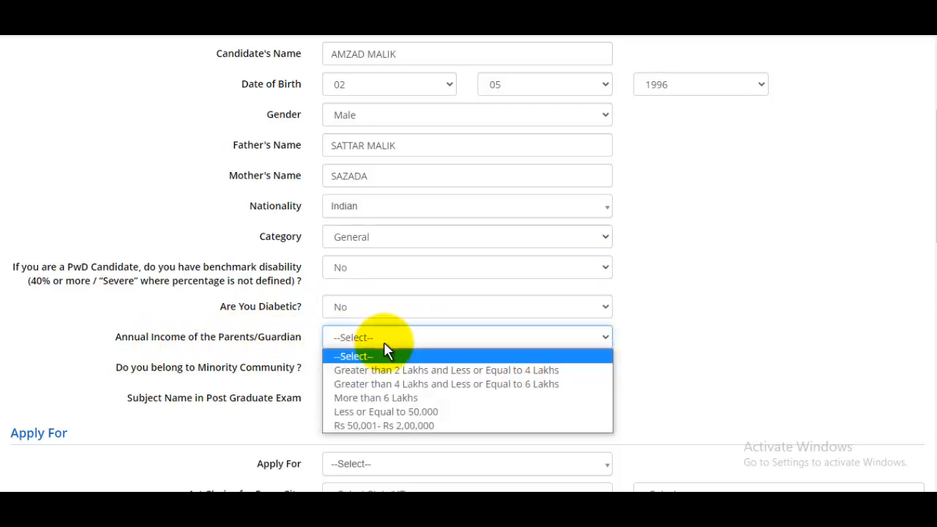
left_click(449, 370)
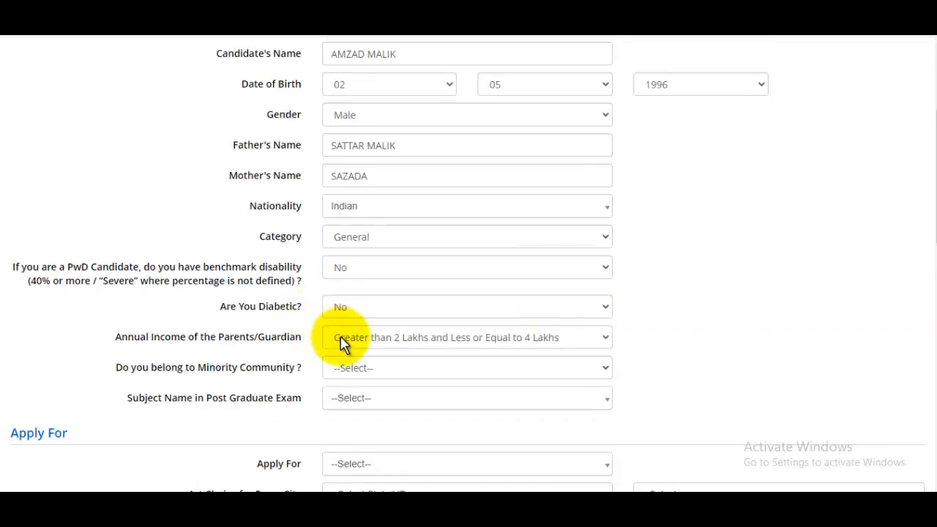
Declare minority status Yes as Muslim and choose Hindi as the postgraduate subject
left_click(388, 370)
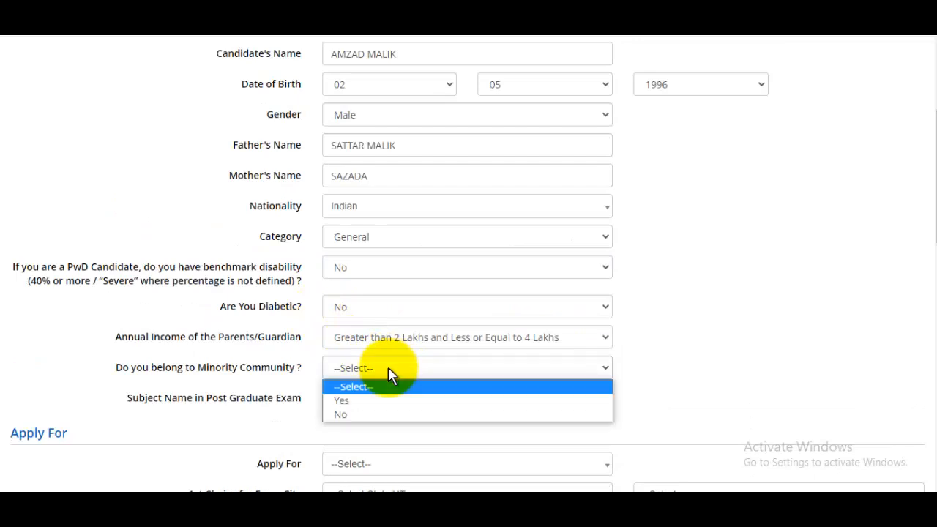
left_click(350, 404)
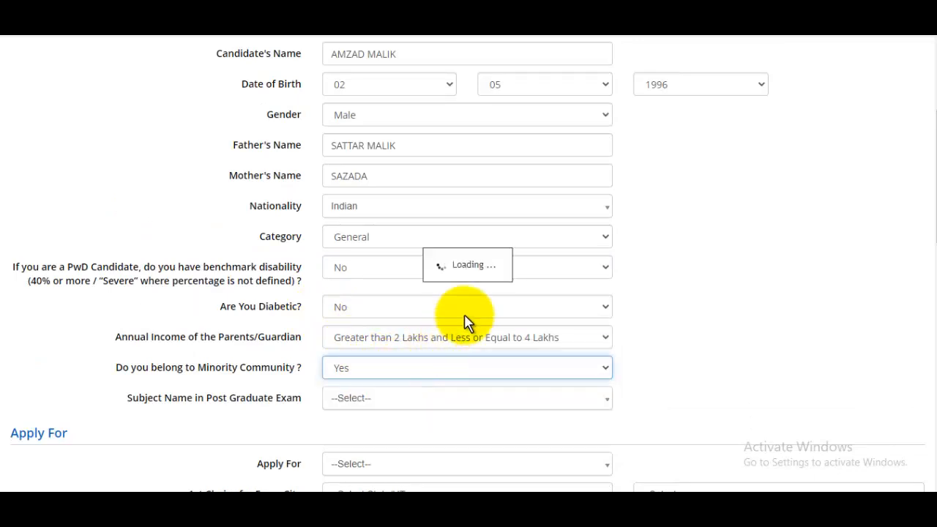
scroll(460, 335, "down", 1)
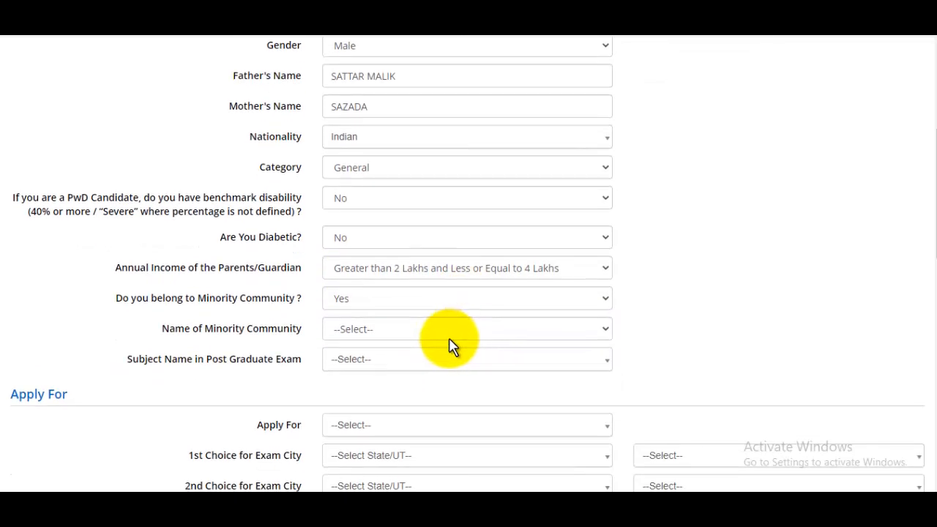
left_click(380, 334)
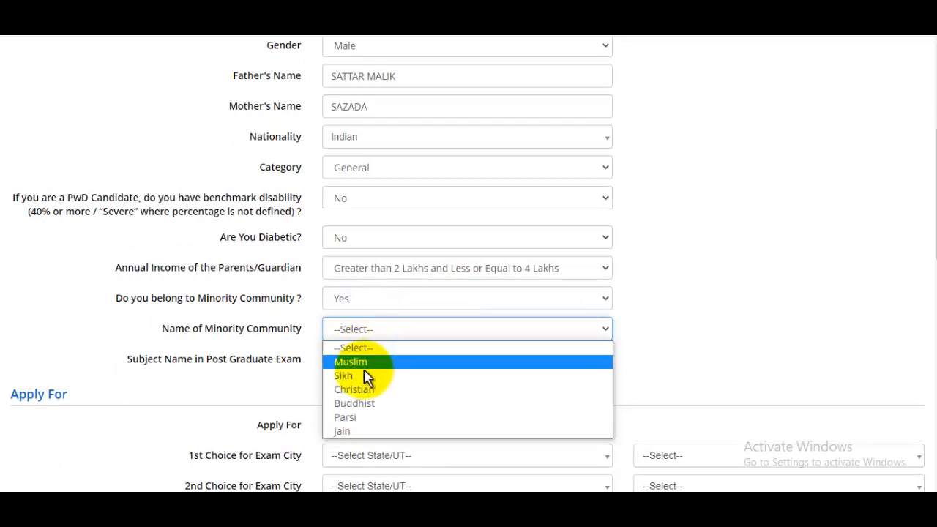
left_click(393, 346)
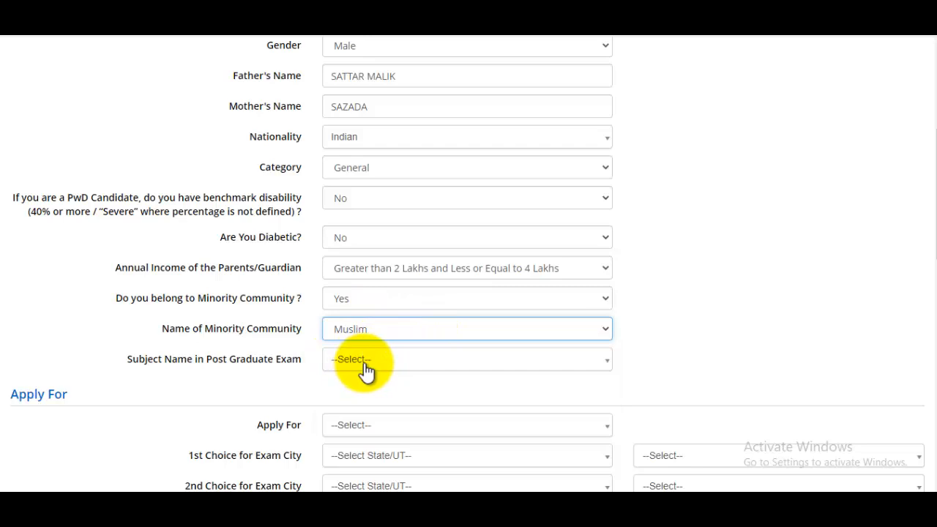
left_click(366, 370)
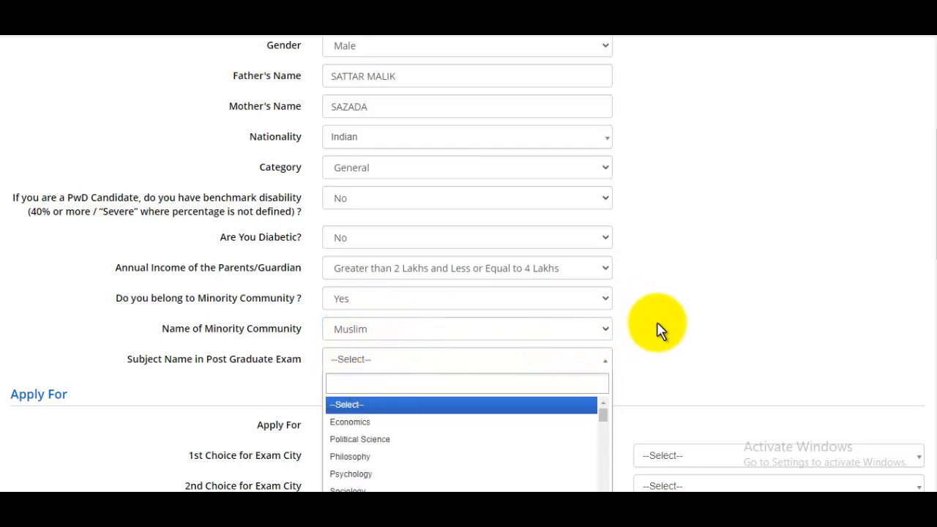
scroll(657, 337, "down", 1)
scroll(443, 395, "down", 5)
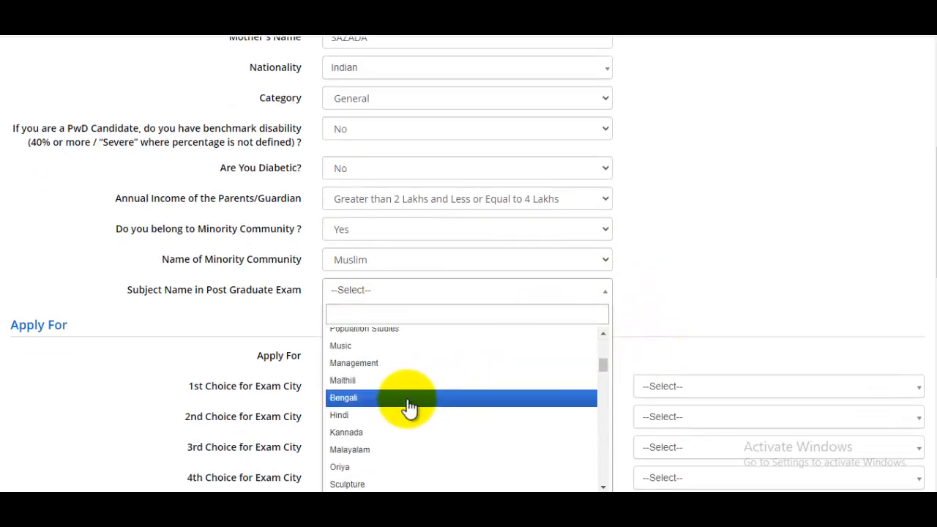
left_click(354, 415)
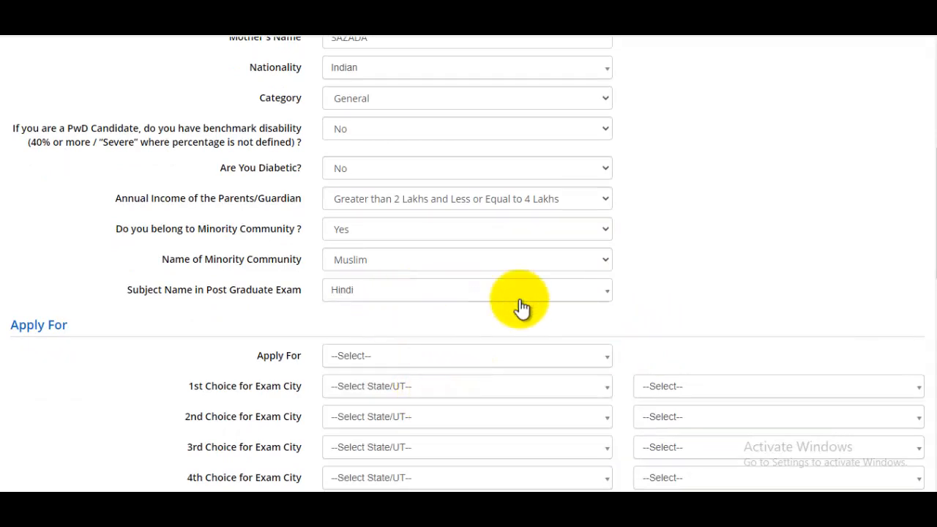
scroll(520, 309, "down", 2)
left_click(413, 292)
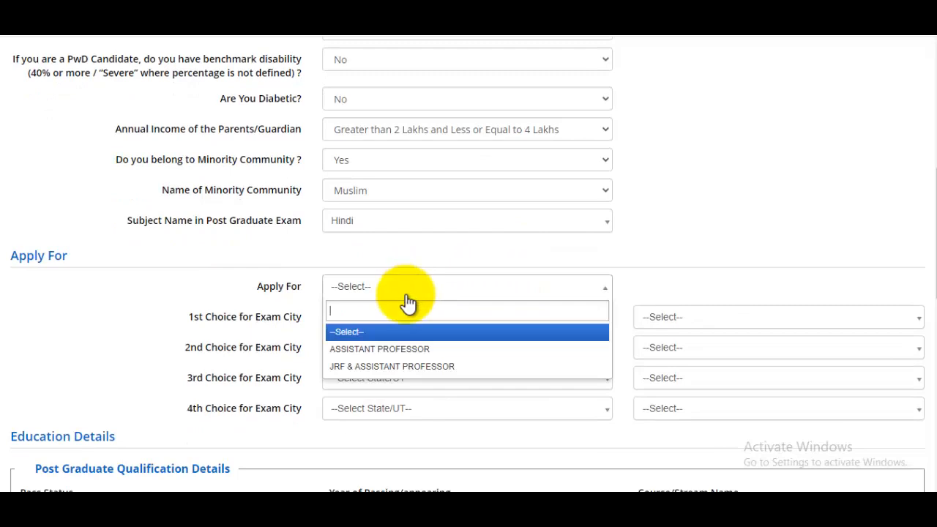
Apply for Assistant Professor with Hindi as the NET subject
left_click(402, 351)
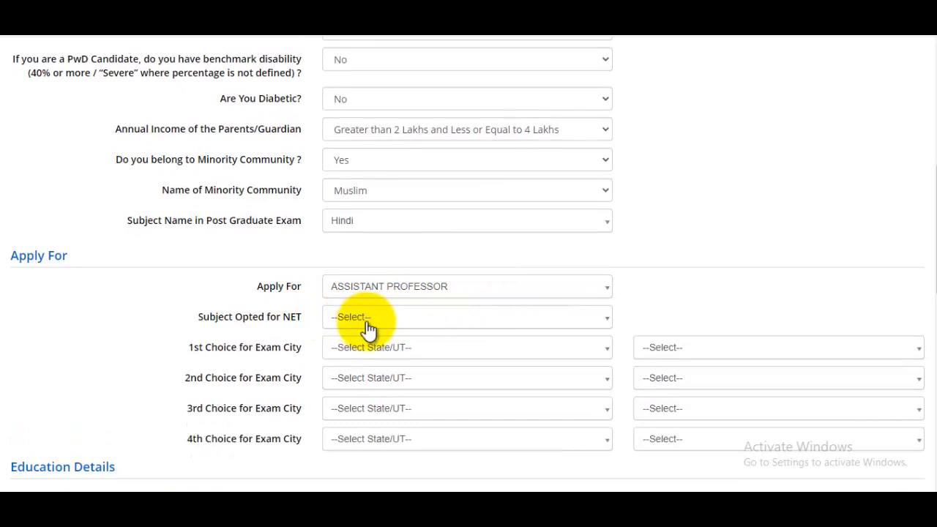
left_click(398, 324)
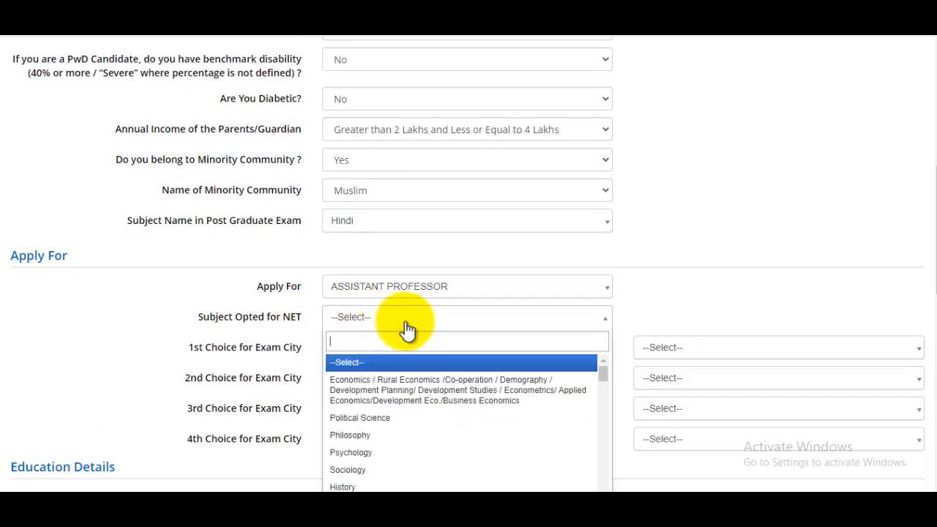
type("e")
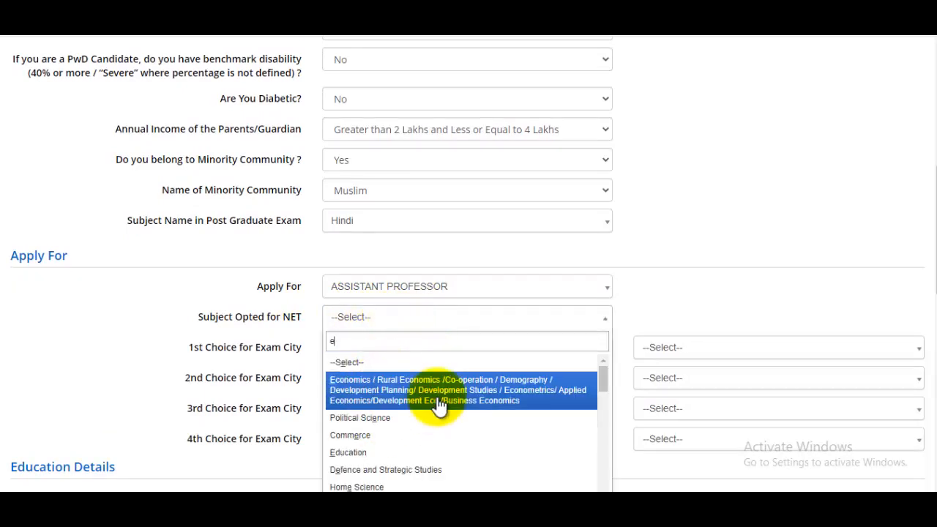
type("d")
key("BackSpace")
key("BackSpace")
type("hin")
left_click(442, 360)
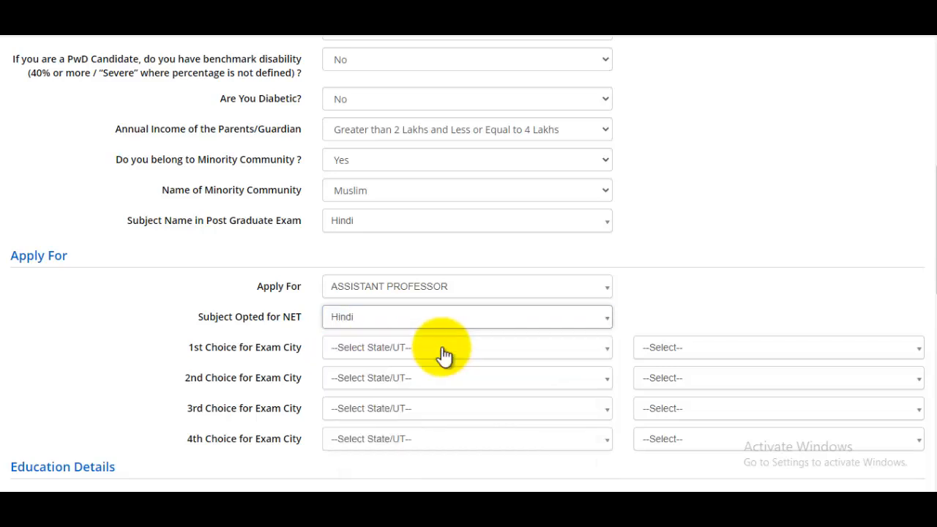
scroll(456, 311, "down", 1)
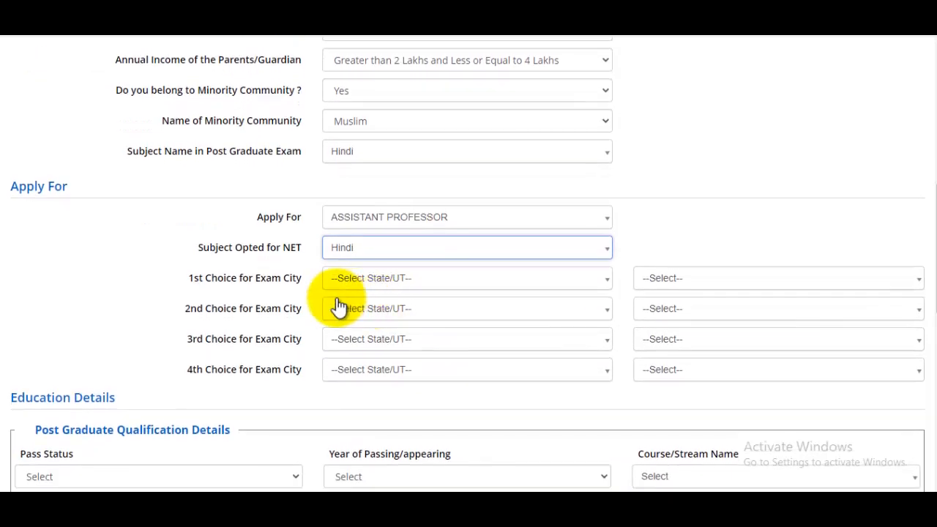
Set the first exam city choice to ALIGARH, Uttar Pradesh
left_click(404, 280)
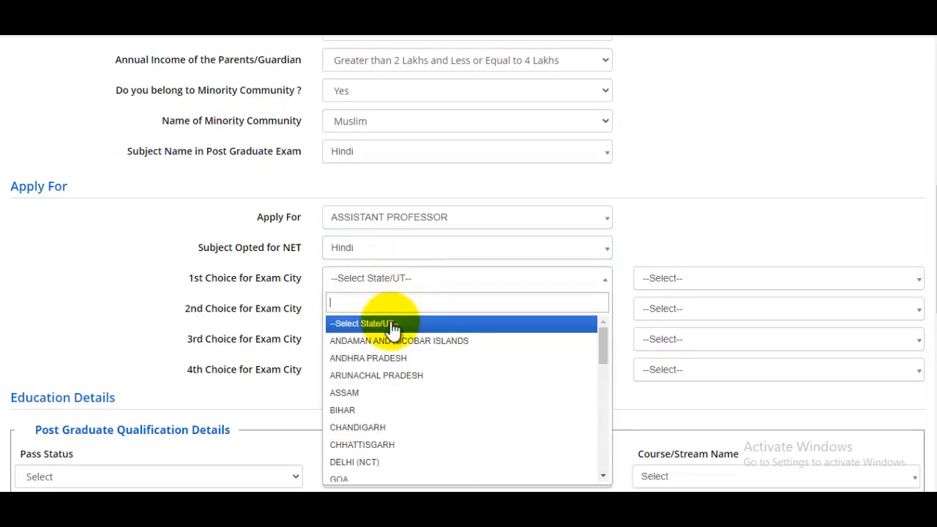
type("utt")
left_click(392, 325)
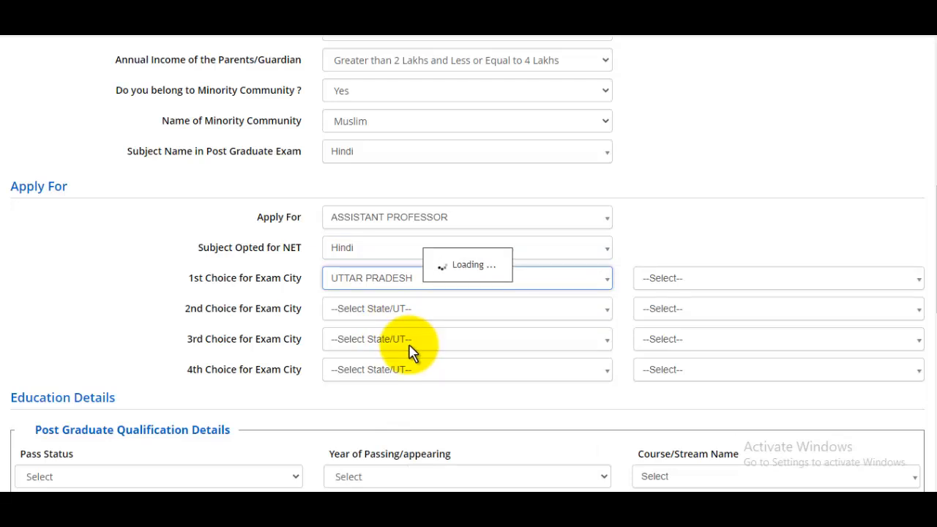
left_click(680, 279)
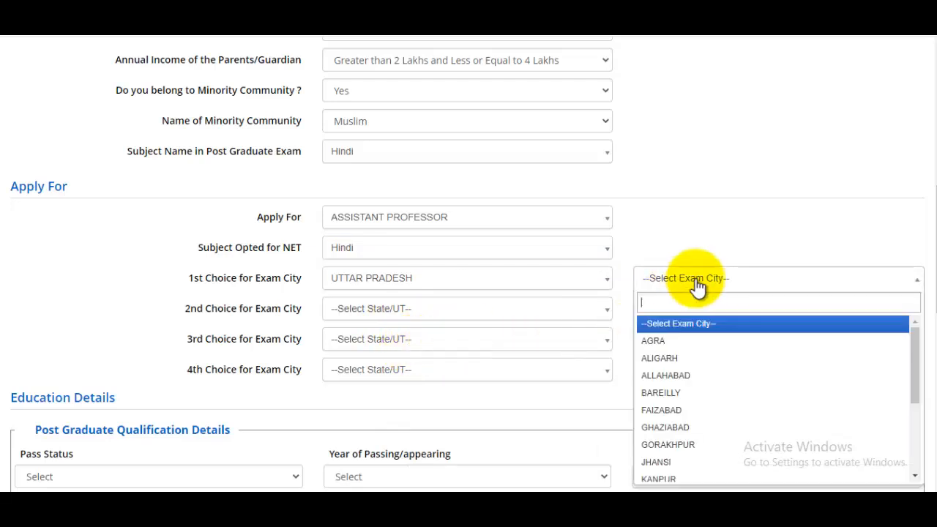
left_click(681, 358)
Set the second exam city to BAREILLY, Uttar Pradesh, after the duplicate-ALIGARH warning
left_click(388, 313)
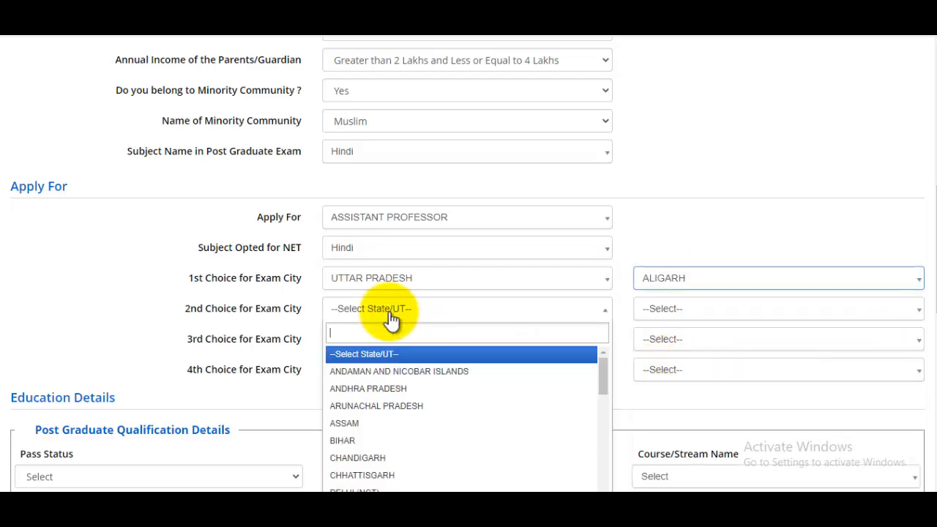
type("utt")
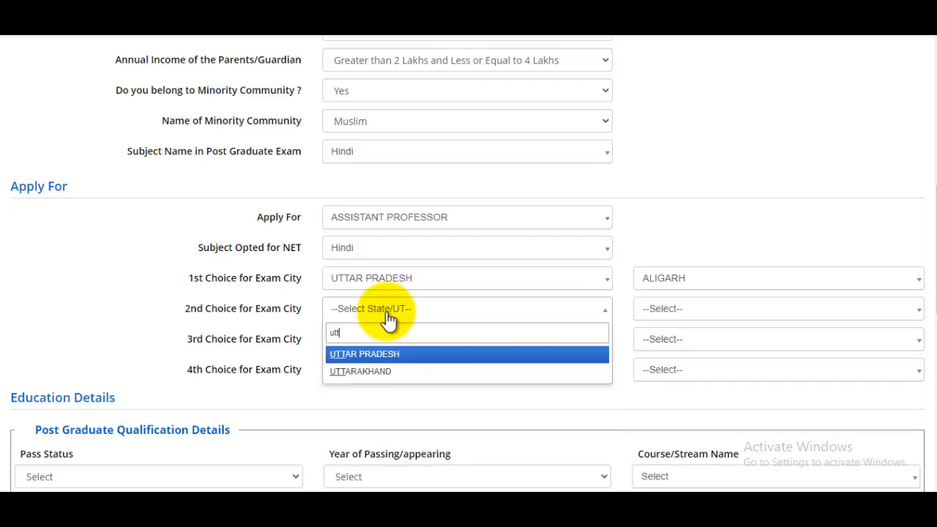
left_click(359, 355)
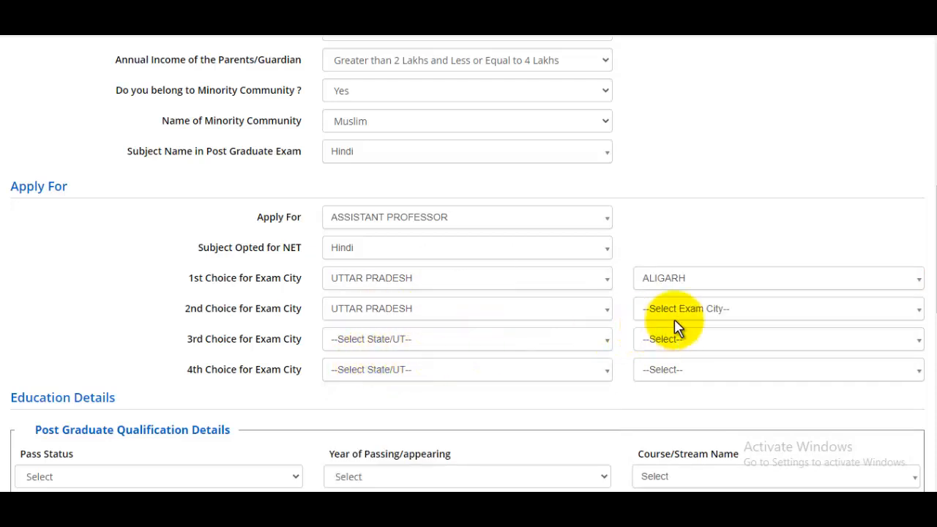
left_click(694, 315)
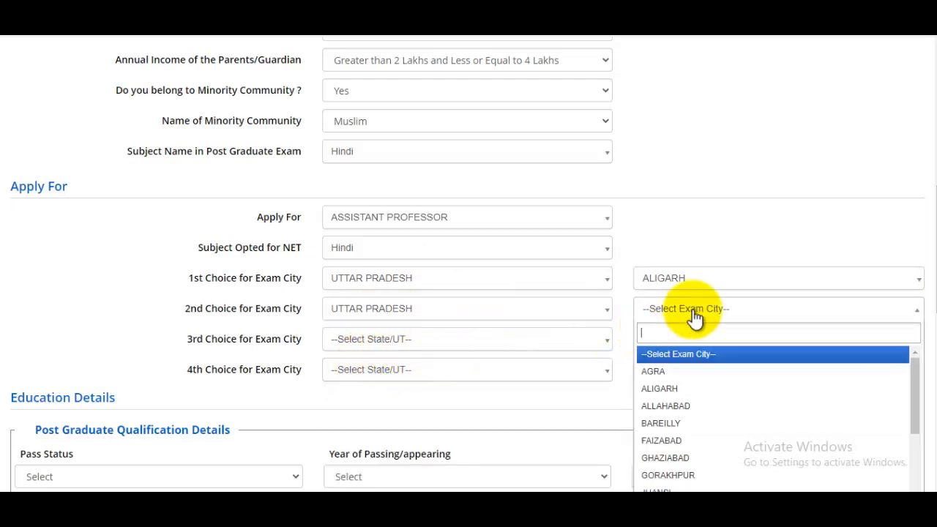
left_click(672, 391)
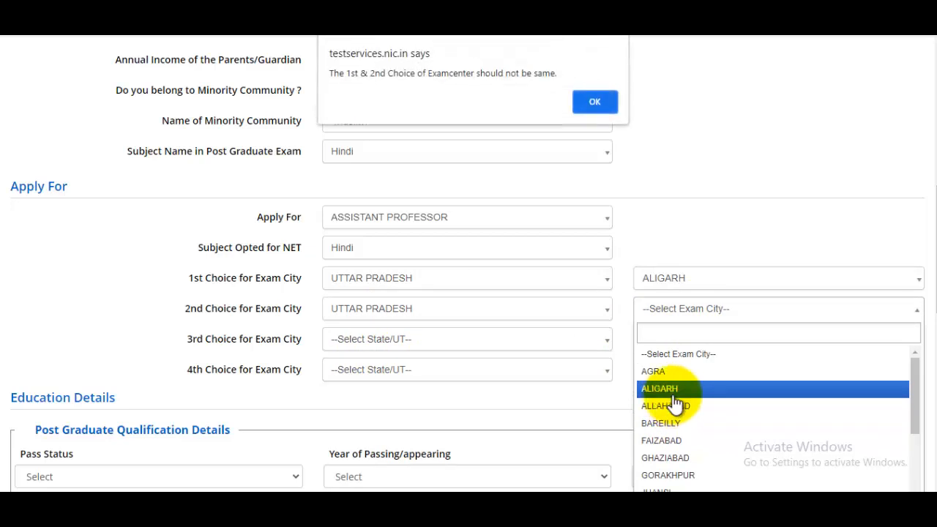
left_click(604, 107)
left_click(682, 319)
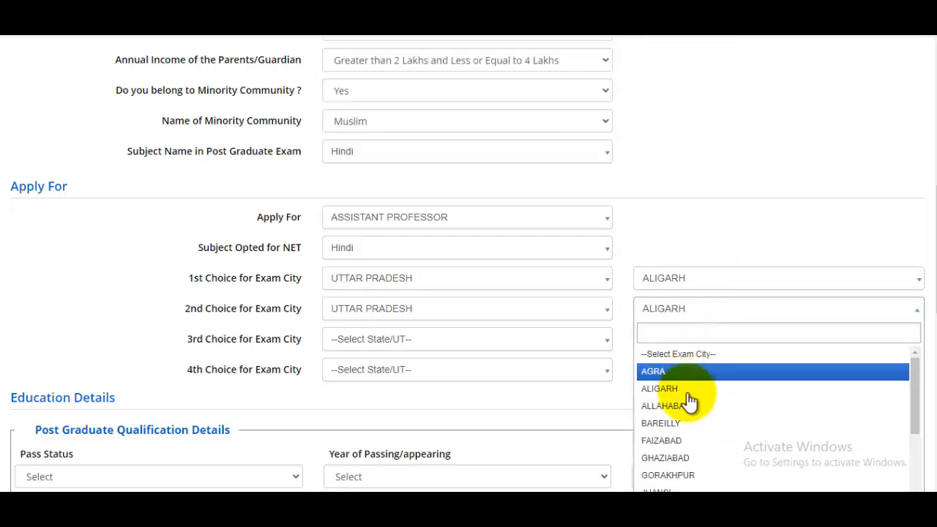
left_click(660, 423)
scroll(386, 310, "down", 1)
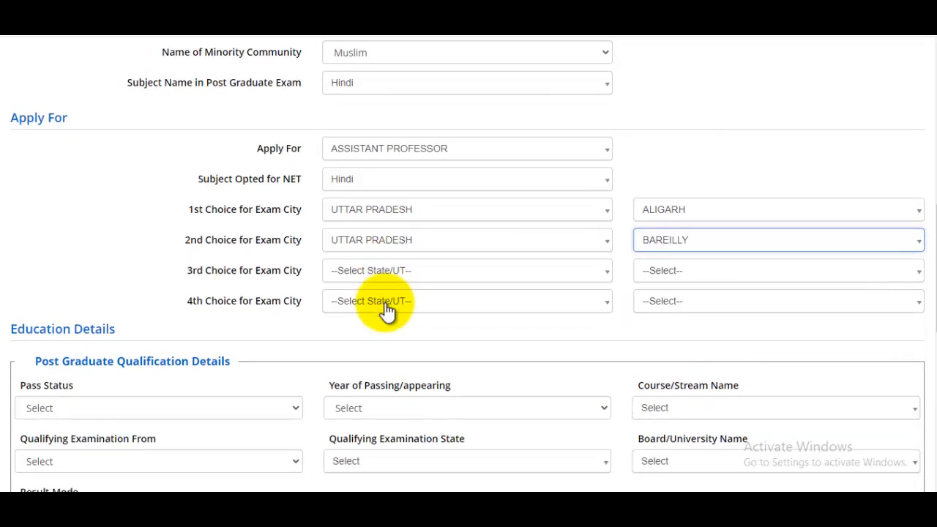
scroll(385, 310, "down", 3)
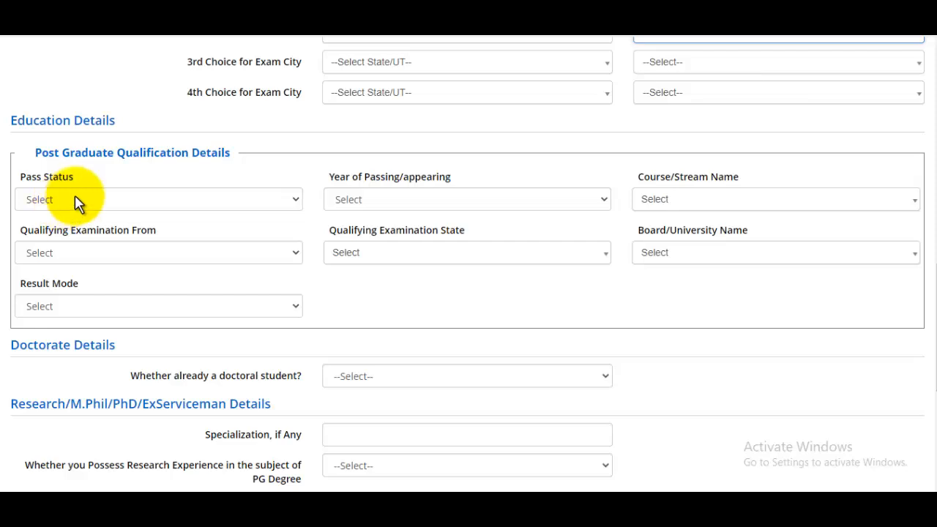
Mark the postgraduate degree as Passed in 2018, with course Master of Arts (MA)
left_click_drag(55, 155, 181, 160)
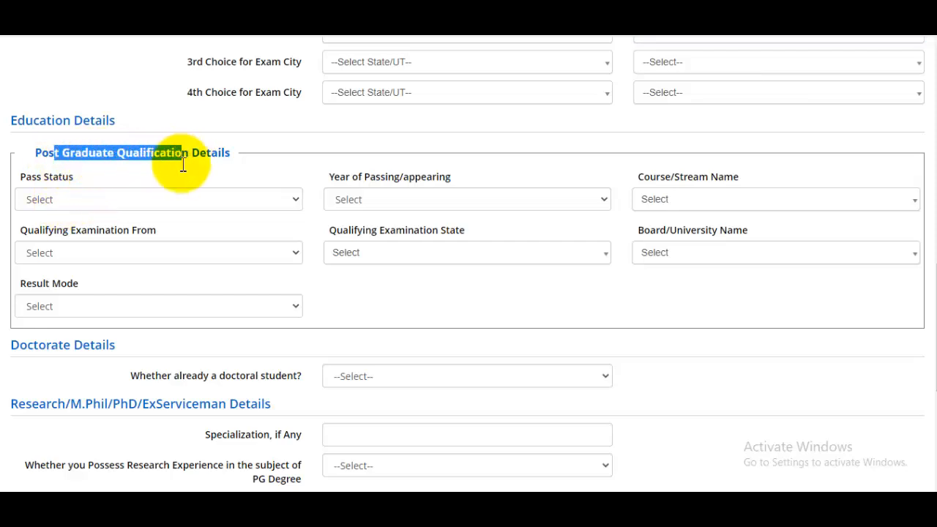
left_click(74, 200)
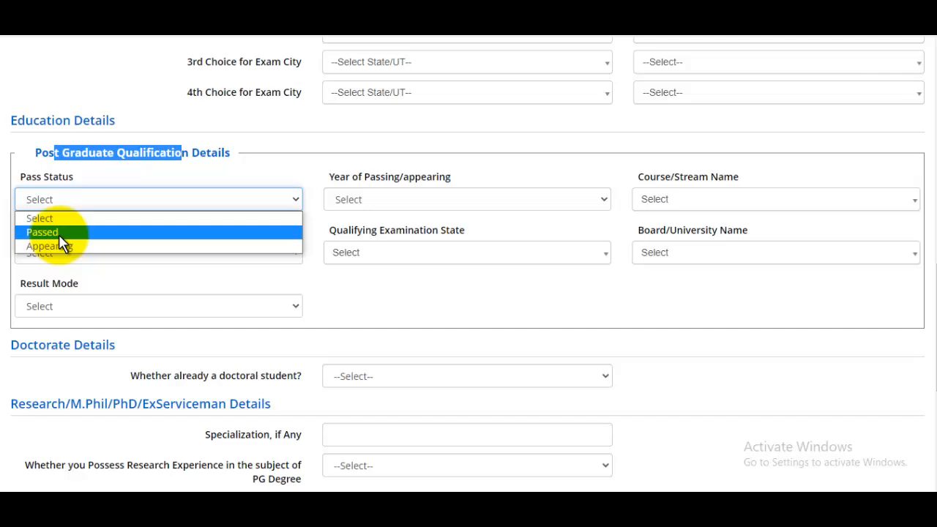
left_click(58, 234)
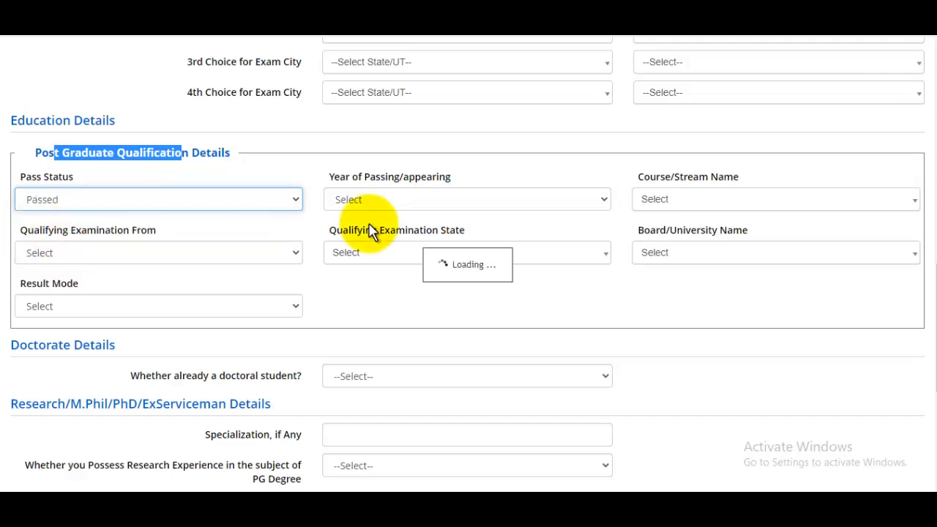
left_click(423, 208)
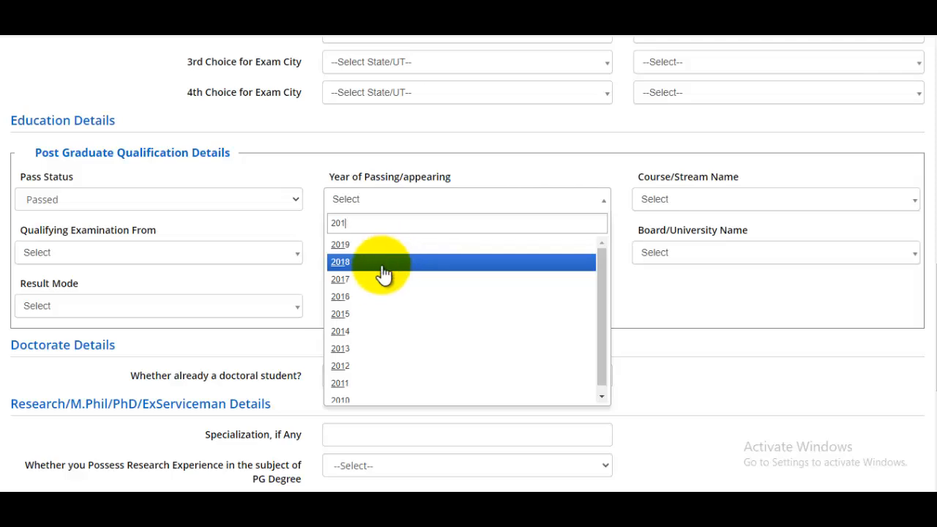
left_click(350, 262)
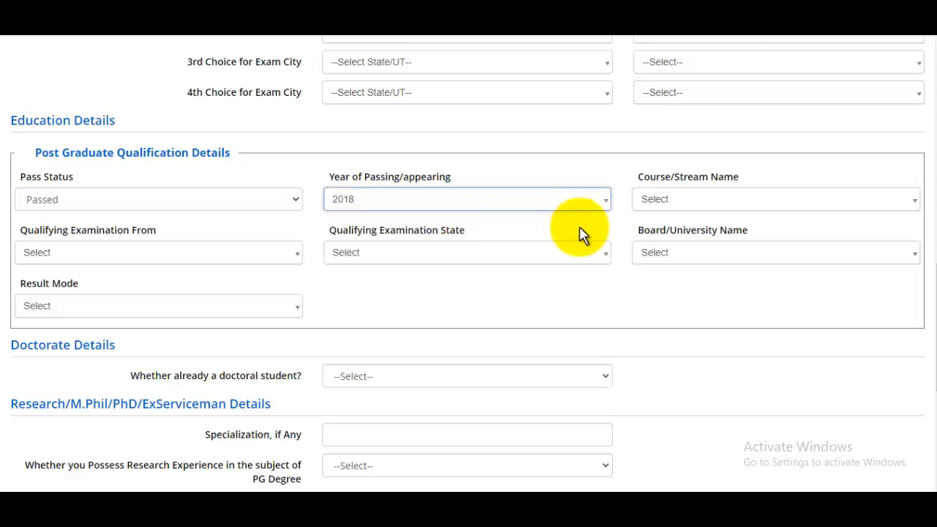
left_click(727, 204)
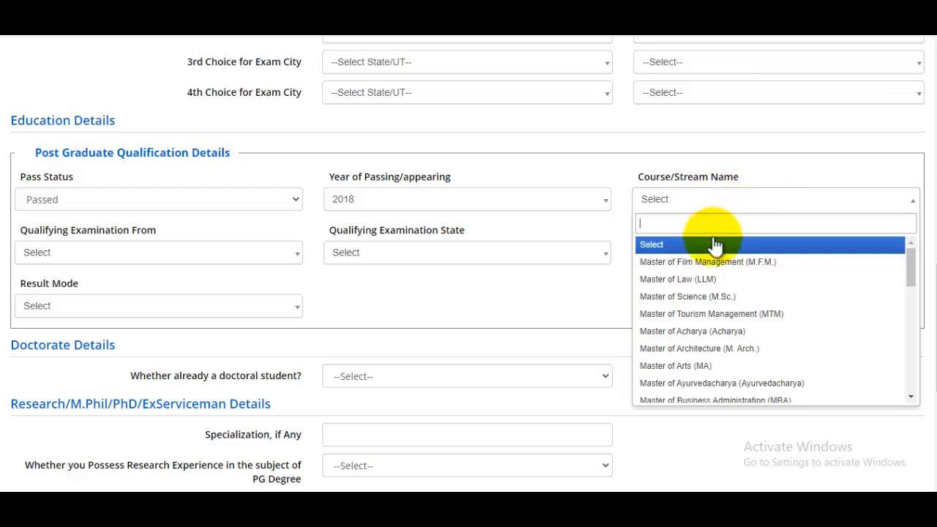
scroll(705, 314, "down", 6)
scroll(704, 325, "up", 6)
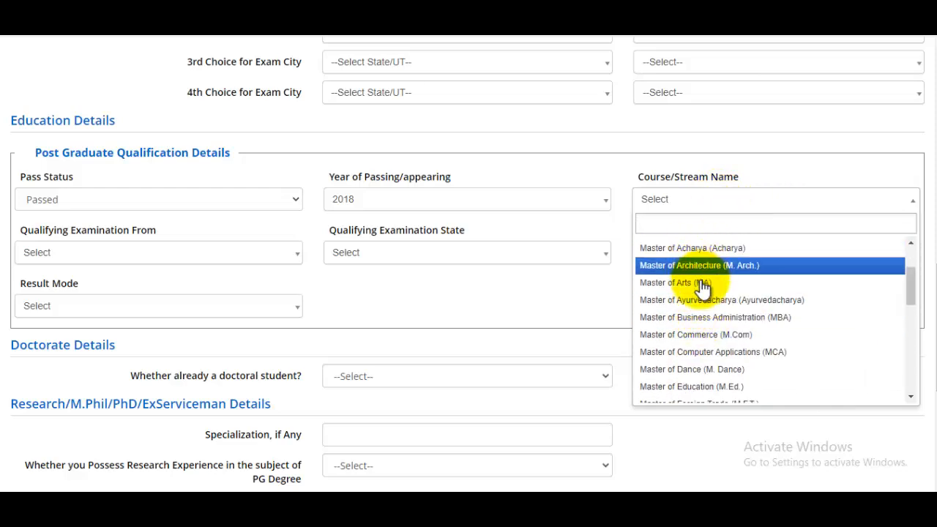
left_click(704, 286)
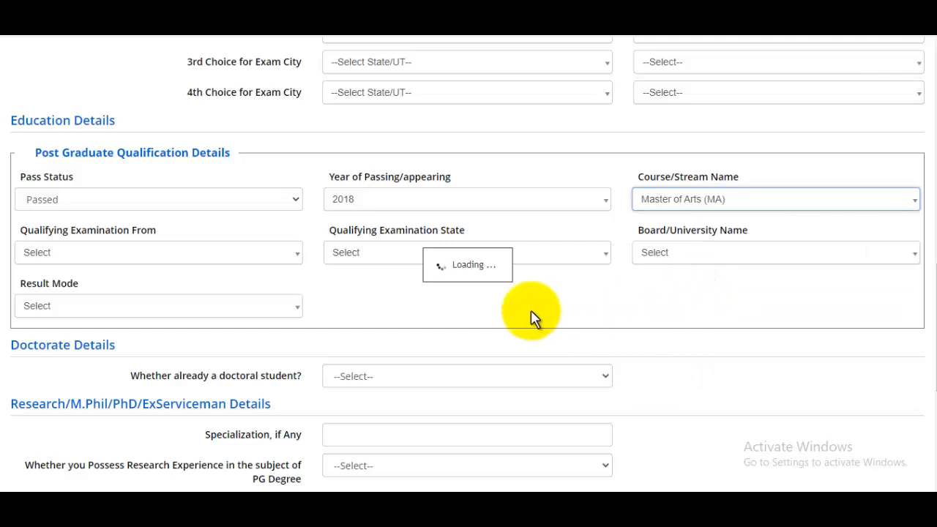
Set country India, state UTTAR PRADESH, Aligarh Muslim University, and result mode Percentage
left_click(93, 262)
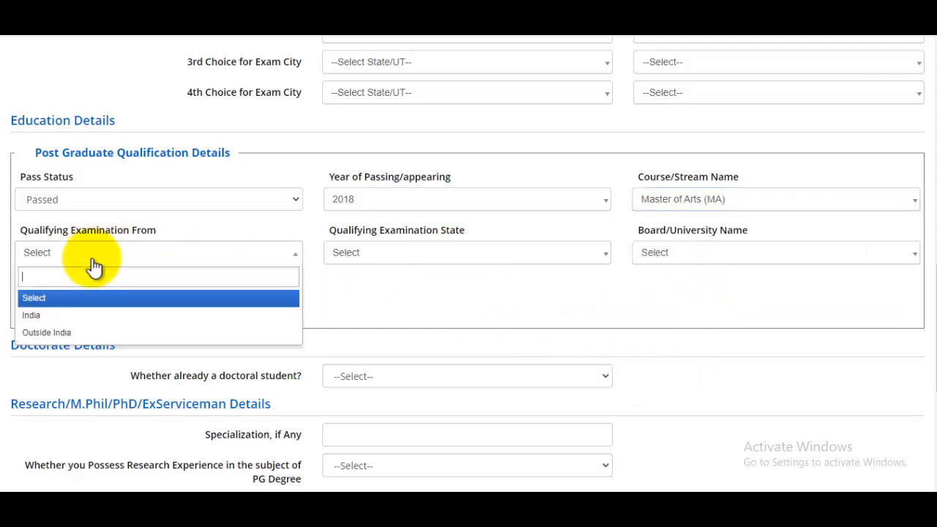
left_click(46, 316)
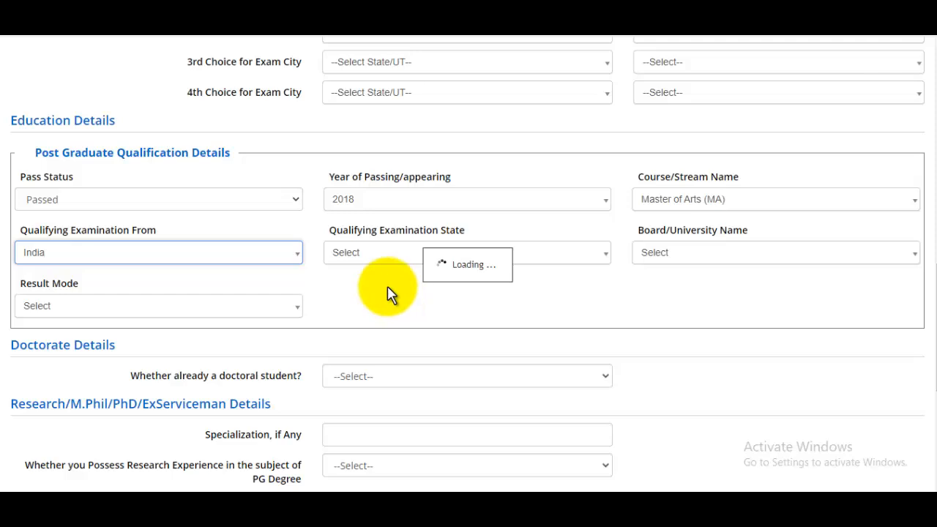
left_click(404, 256)
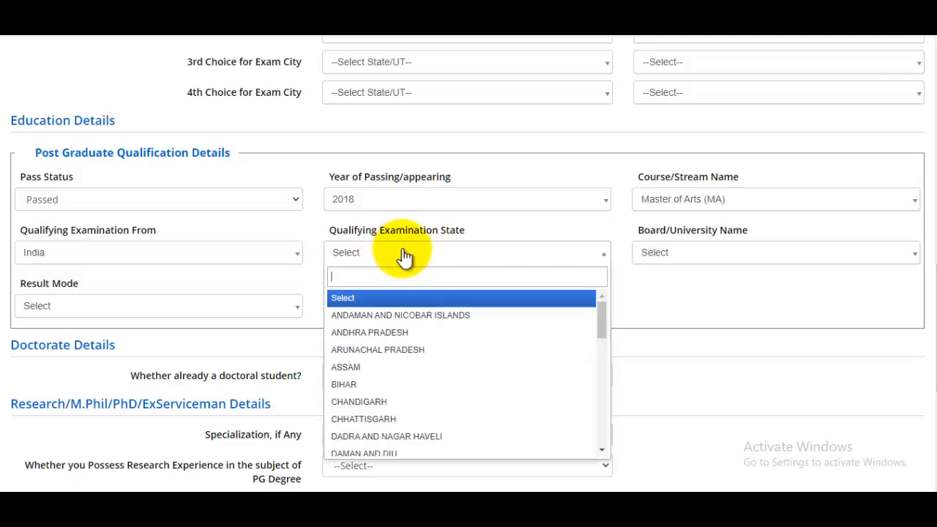
type("utt")
left_click(386, 297)
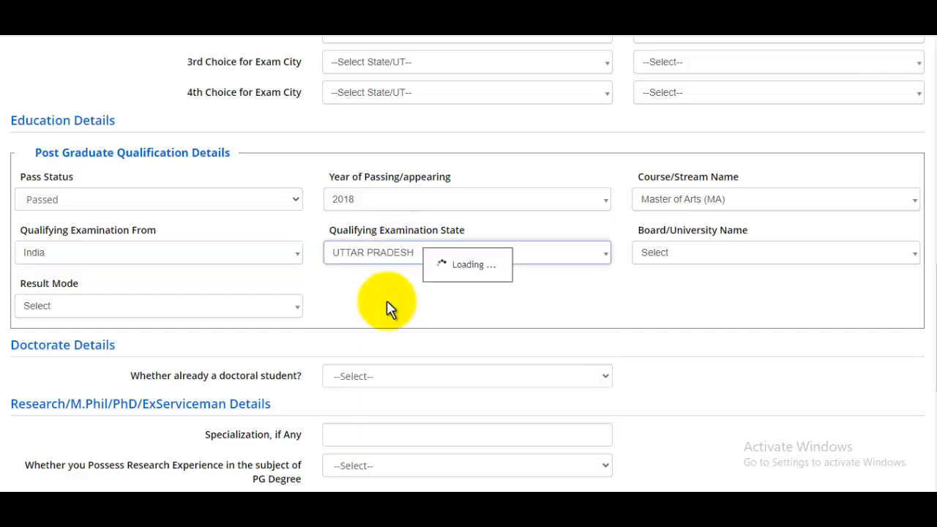
left_click(661, 254)
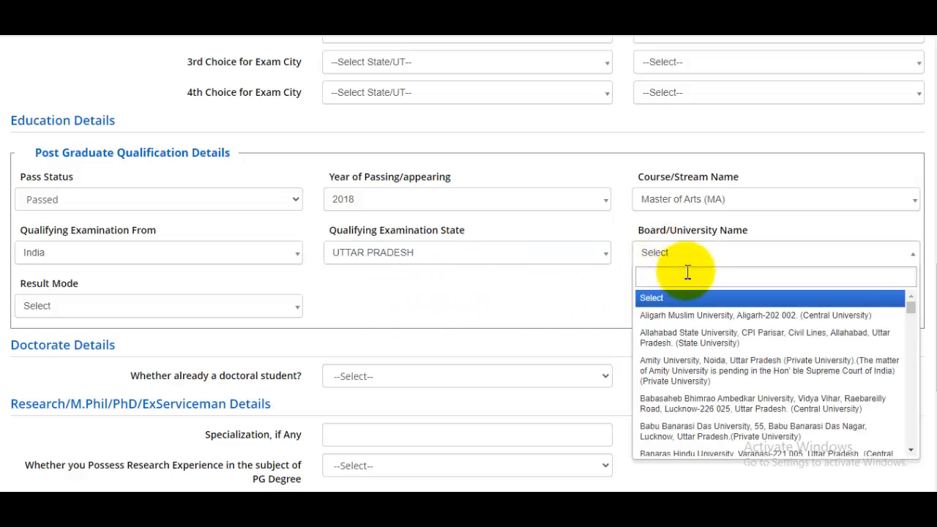
left_click(707, 315)
left_click(106, 320)
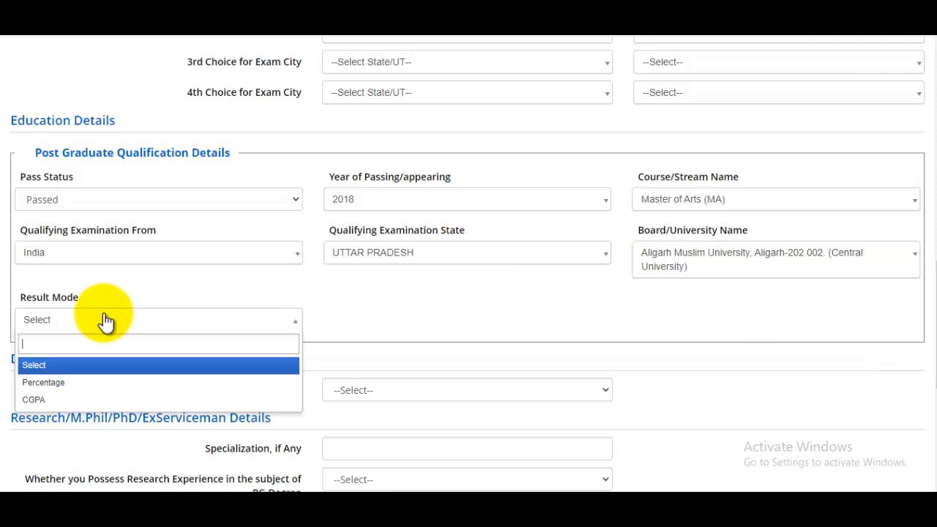
left_click(60, 383)
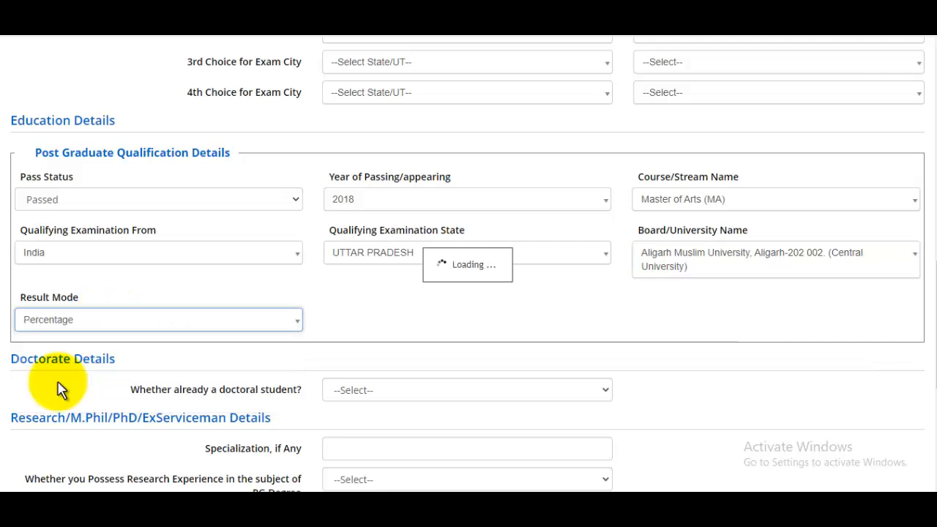
Enter Total Marks 1000 and Obtained Marks 980, correcting a mistyped 580, for 98.00%
left_click(122, 370)
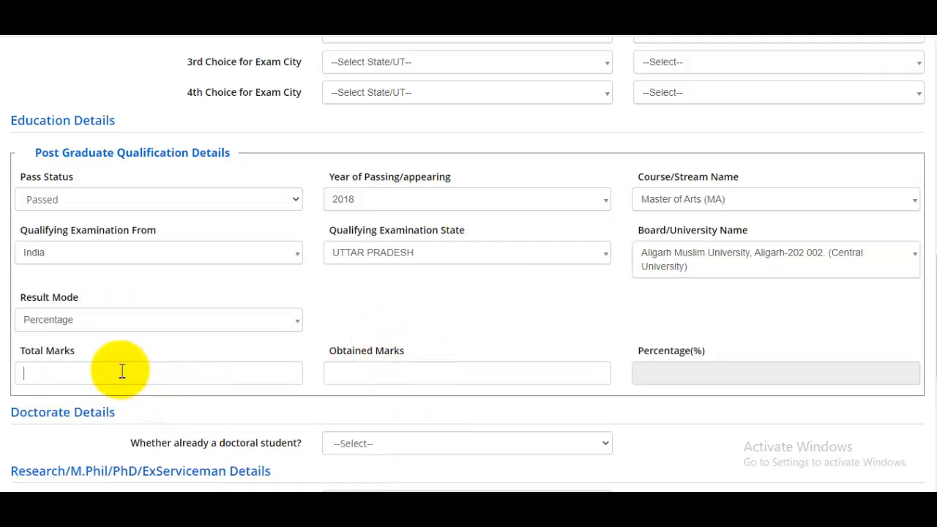
type("100")
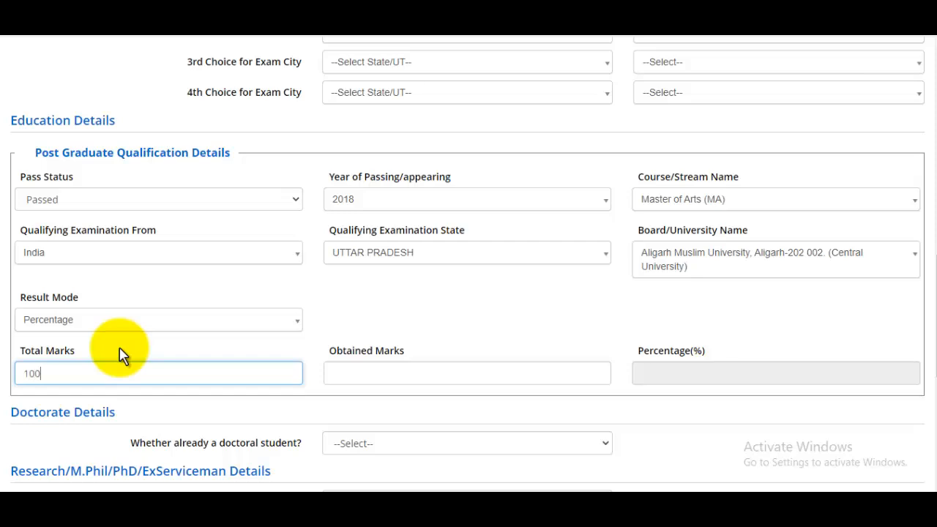
type("0")
left_click(351, 370)
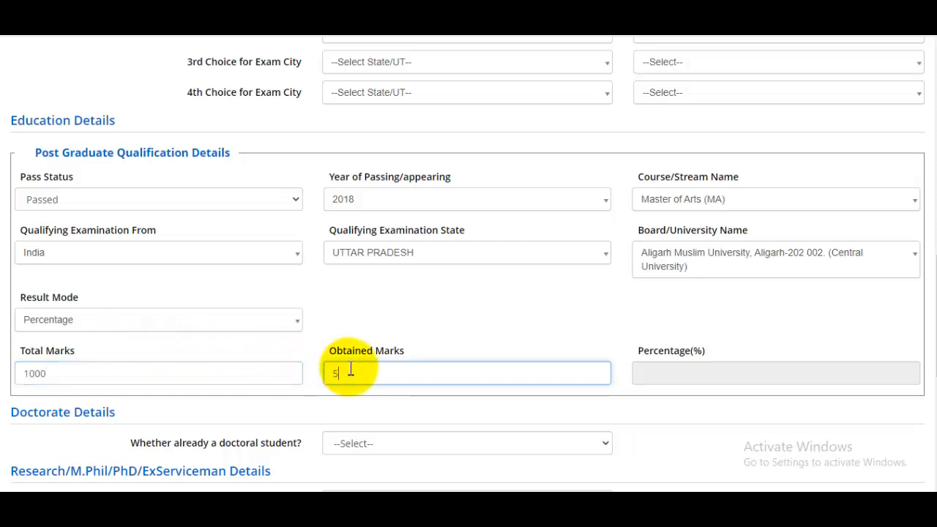
type("580")
left_click(695, 372)
scroll(688, 351, "down", 2)
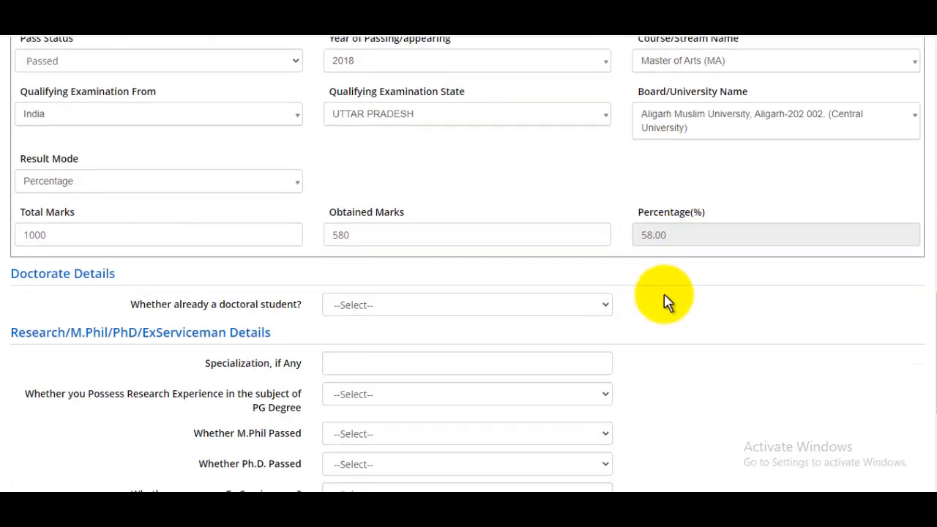
left_click(395, 237)
type("980")
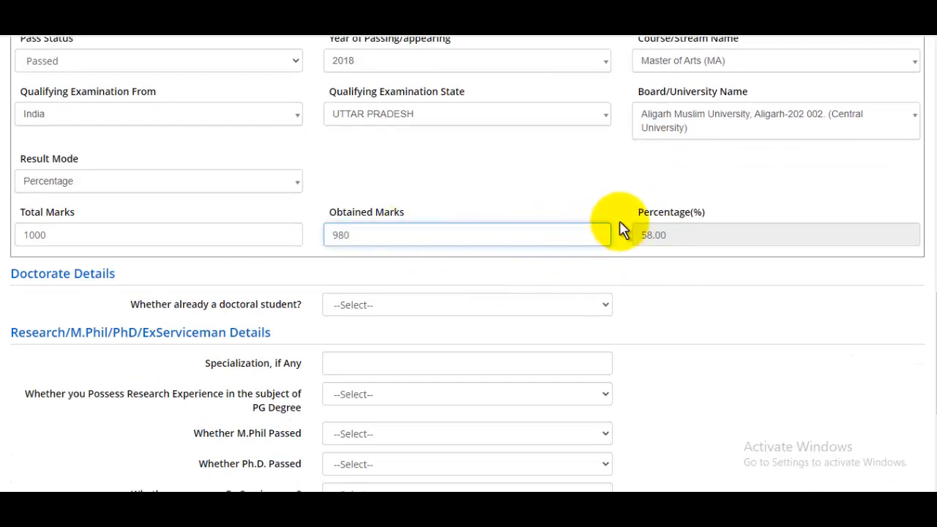
left_click(634, 224)
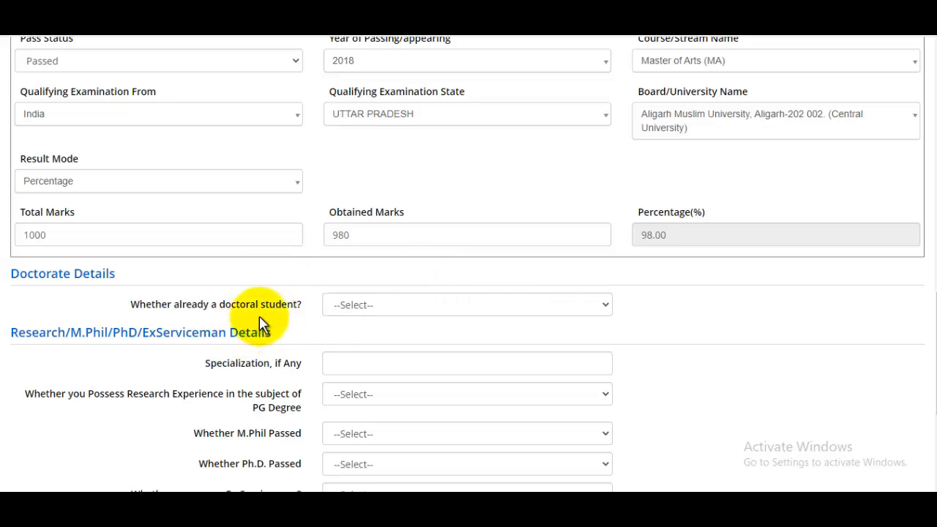
Answer No to 'Whether already a doctoral student?' after briefly trying Yes
left_click(403, 313)
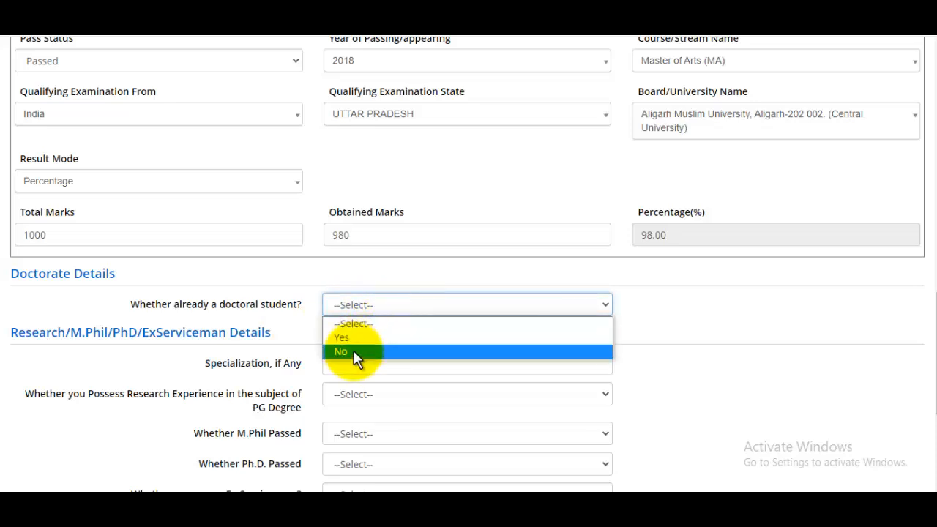
left_click(370, 338)
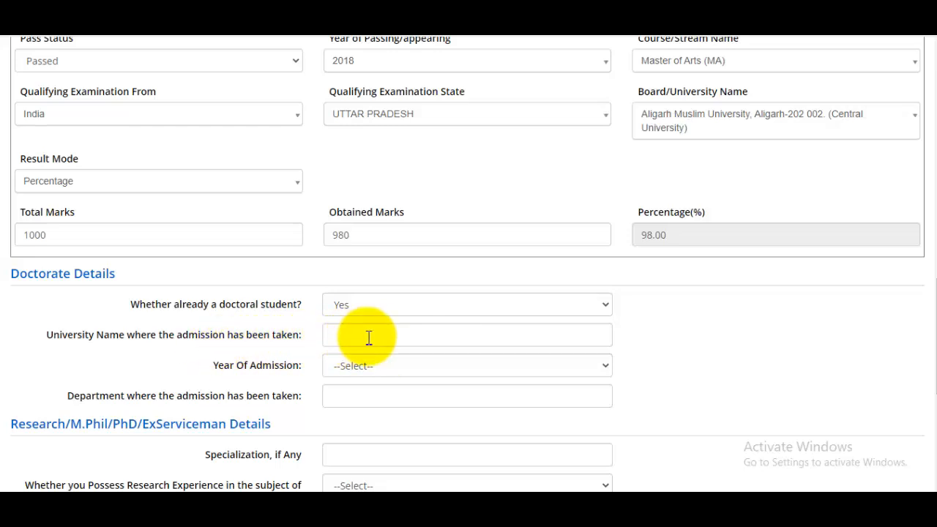
left_click(407, 373)
left_click(653, 358)
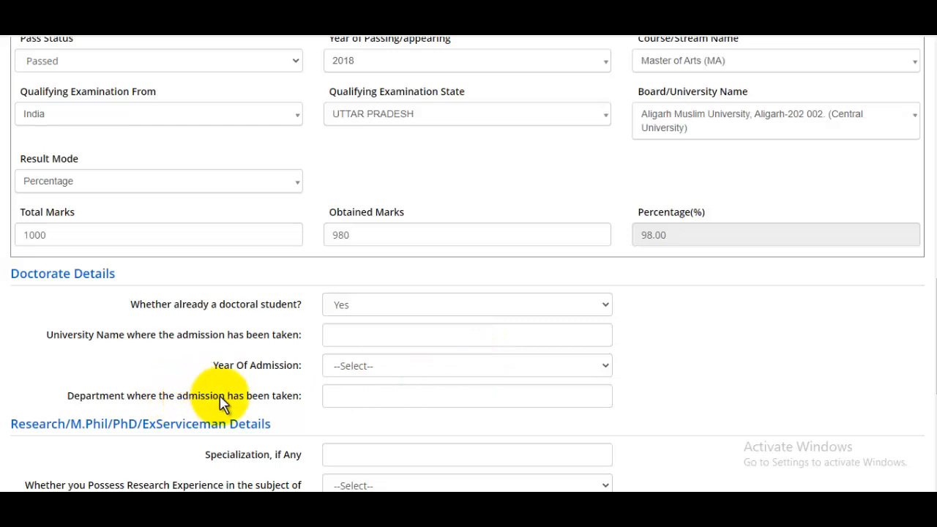
left_click(358, 396)
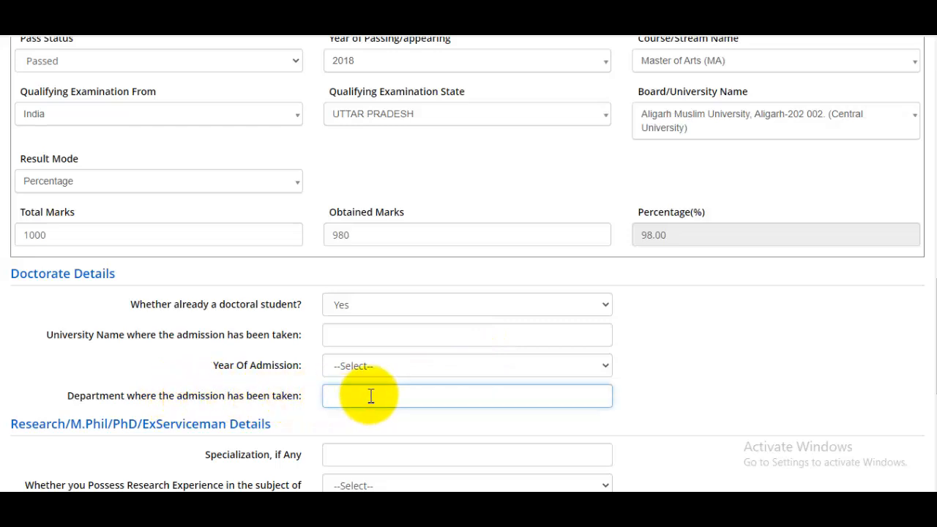
left_click(350, 308)
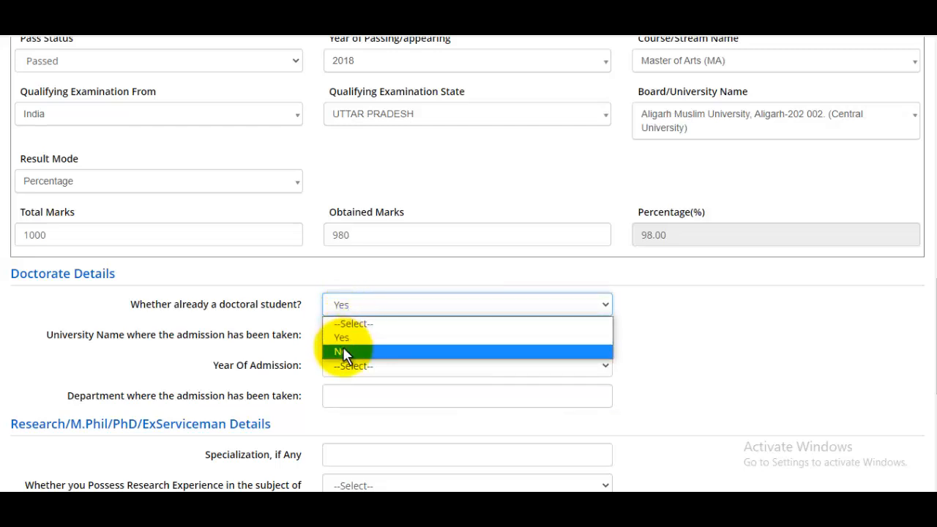
left_click(344, 351)
scroll(462, 328, "down", 1)
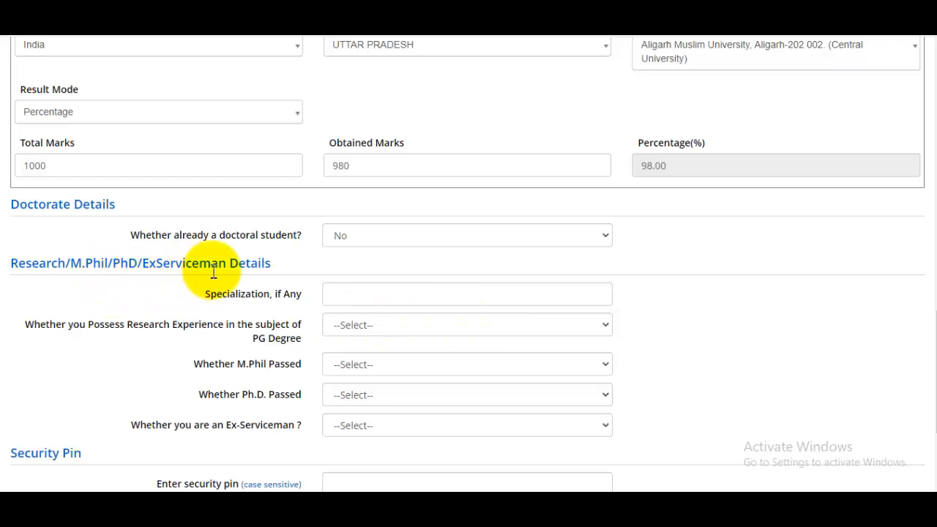
scroll(384, 272, "down", 1)
scroll(384, 272, "down", 1)
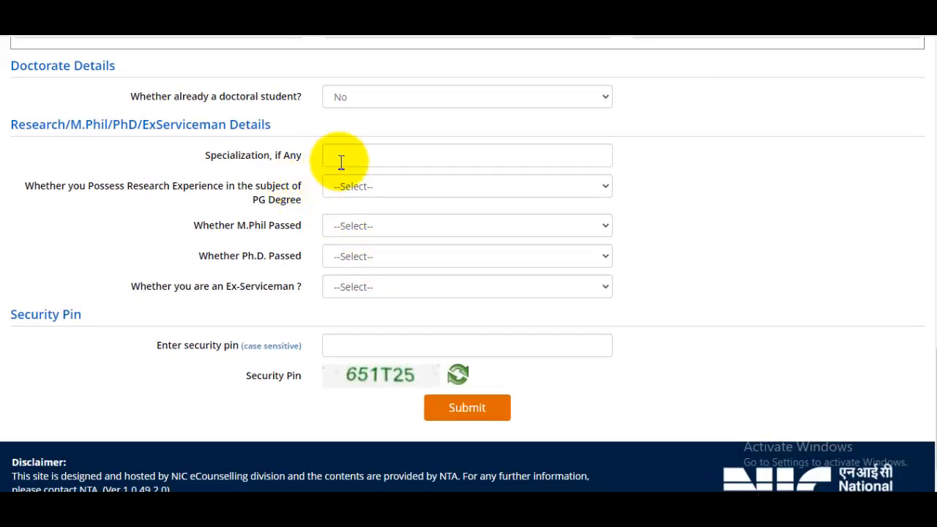
left_click(371, 154)
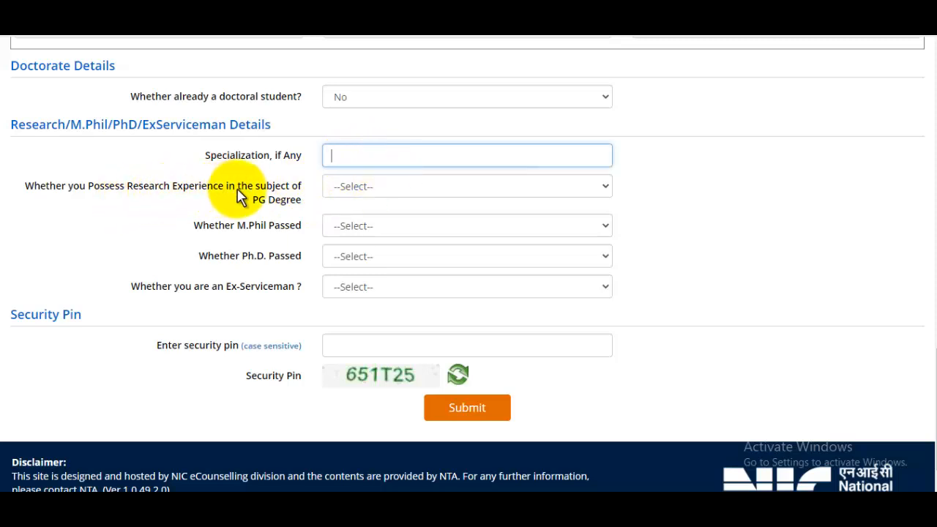
left_click(364, 188)
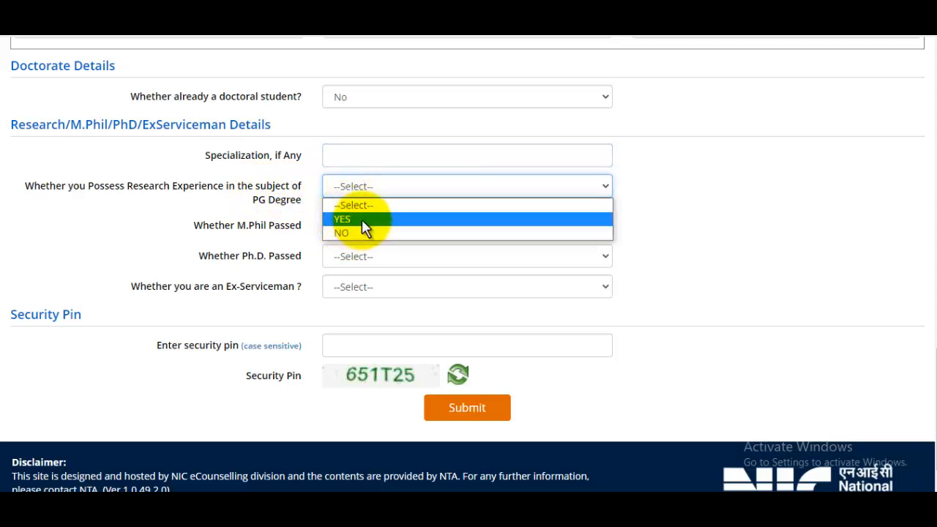
left_click(706, 242)
left_click(390, 228)
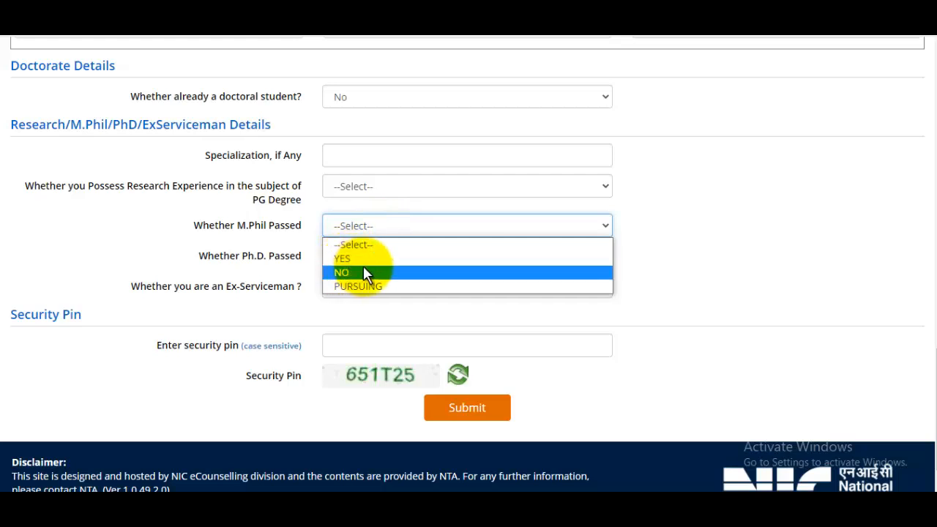
left_click(731, 193)
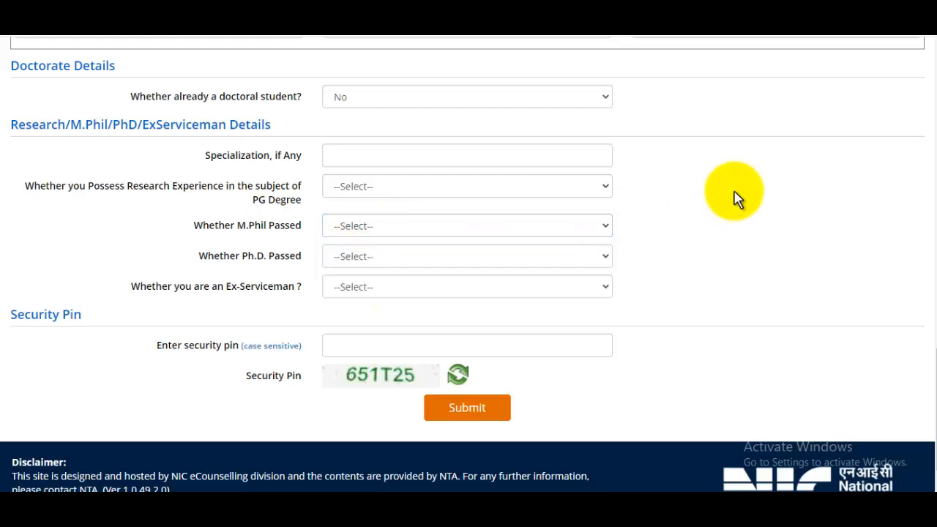
left_click(373, 262)
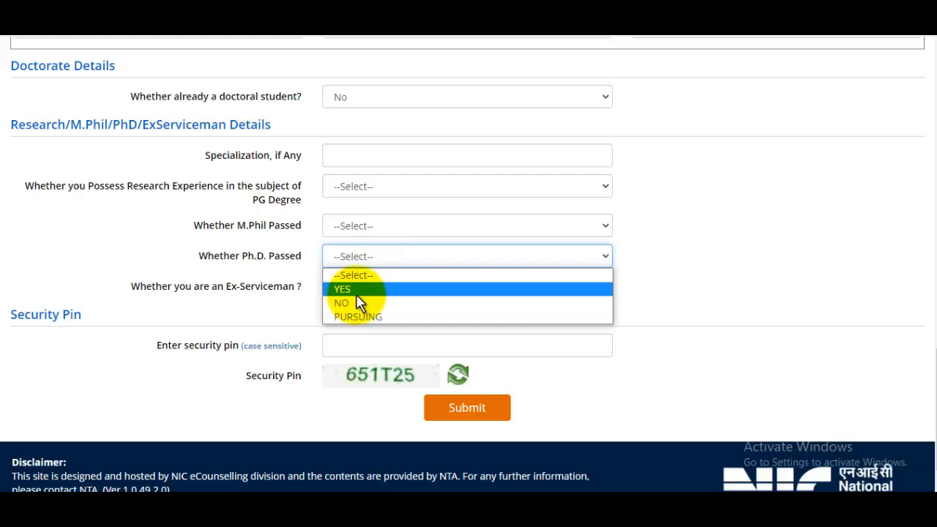
left_click(738, 236)
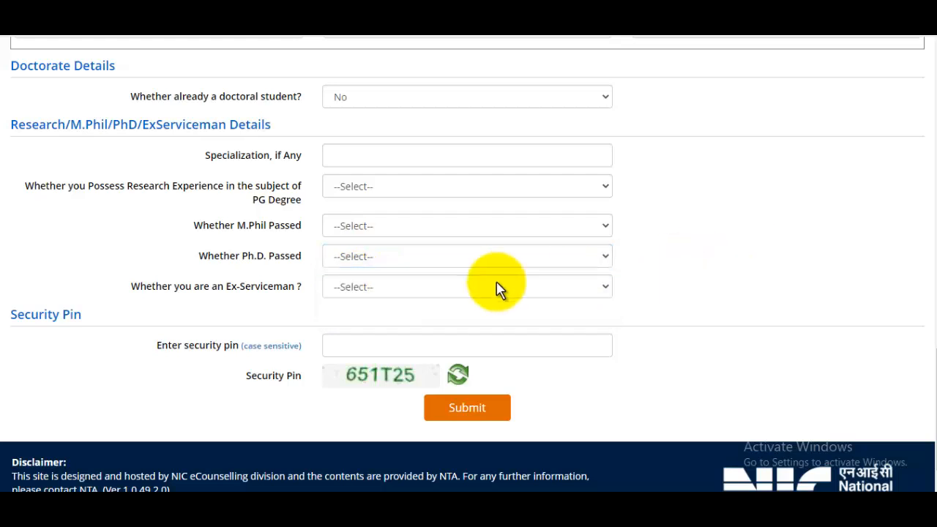
left_click(335, 293)
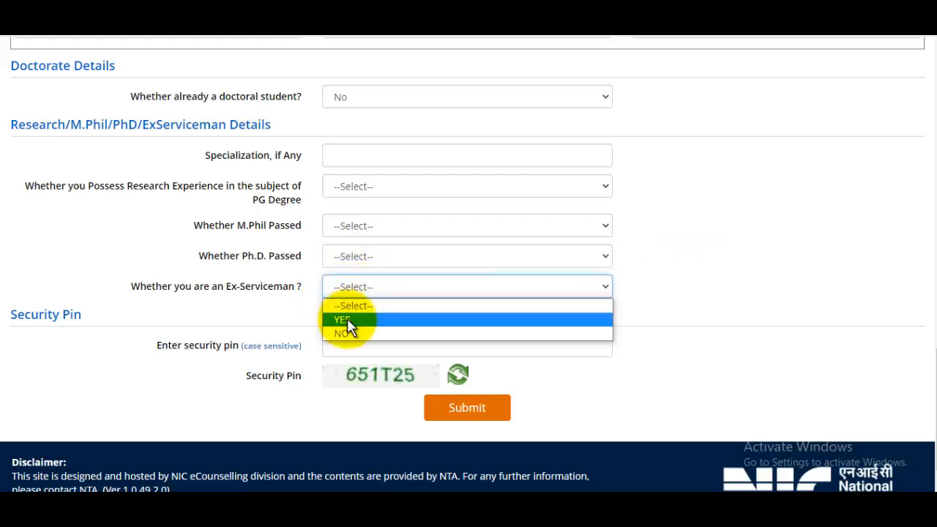
left_click(699, 277)
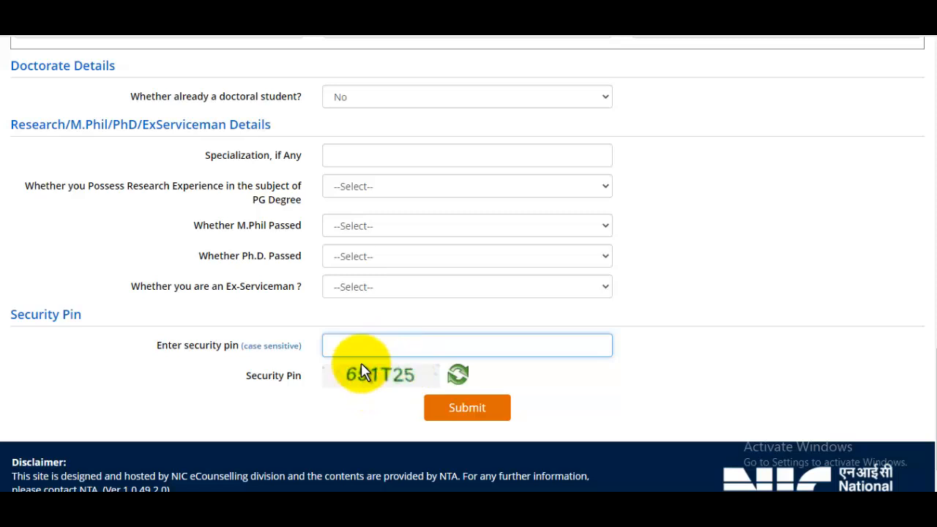
Submit the form for review and tick the Name, Father, Mother, Date of Birth, Category checks
left_click(467, 407)
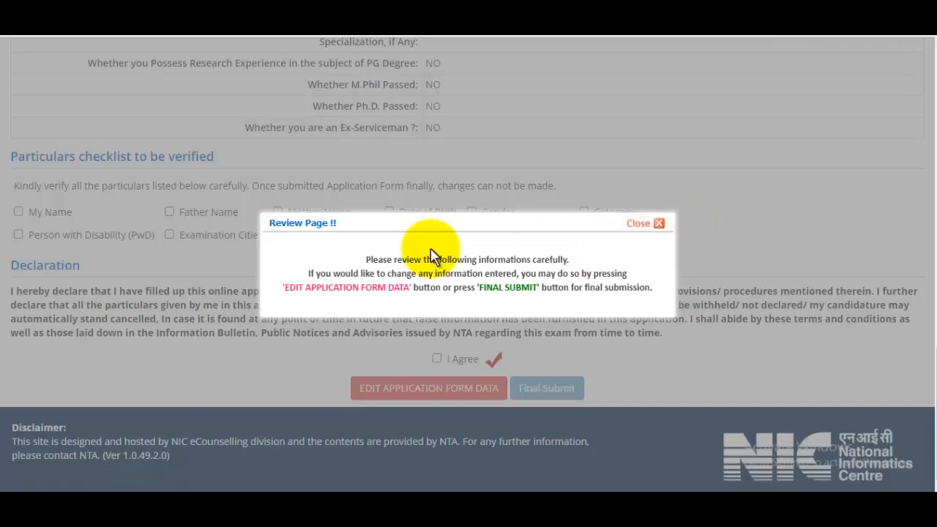
left_click(639, 231)
left_click(19, 212)
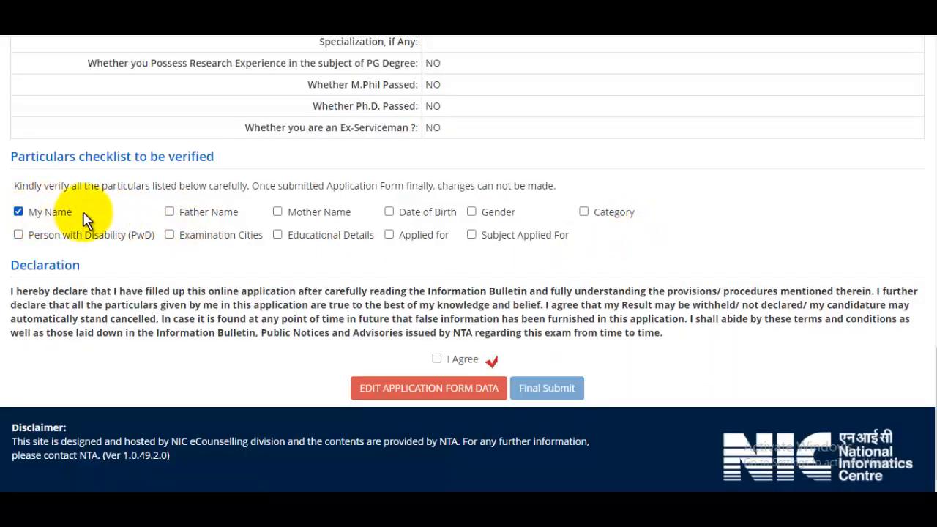
left_click(169, 212)
left_click(278, 211)
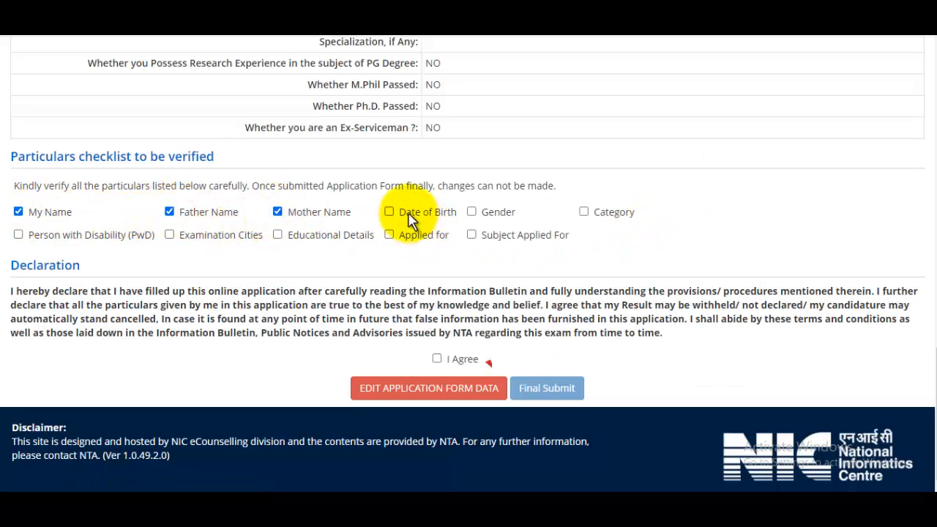
left_click(389, 211)
left_click(583, 211)
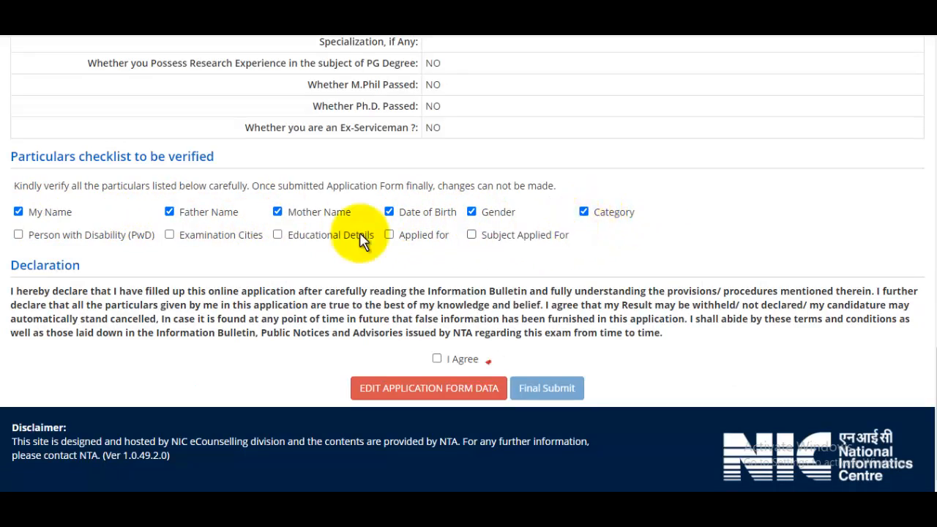
Tick PwD, Educational Details, Applied for, Subject checks, accept the declaration, and Final Submit
left_click(18, 234)
left_click(277, 234)
left_click(389, 234)
left_click(471, 234)
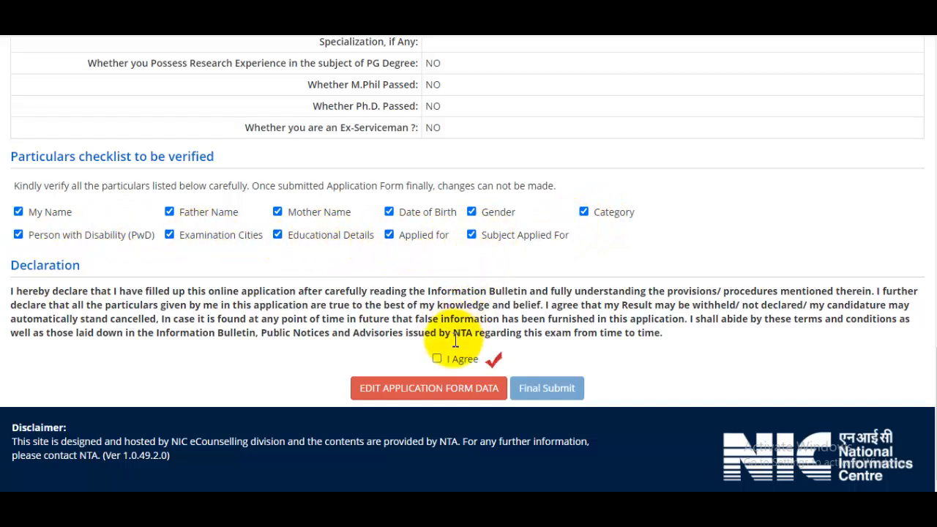
left_click(438, 359)
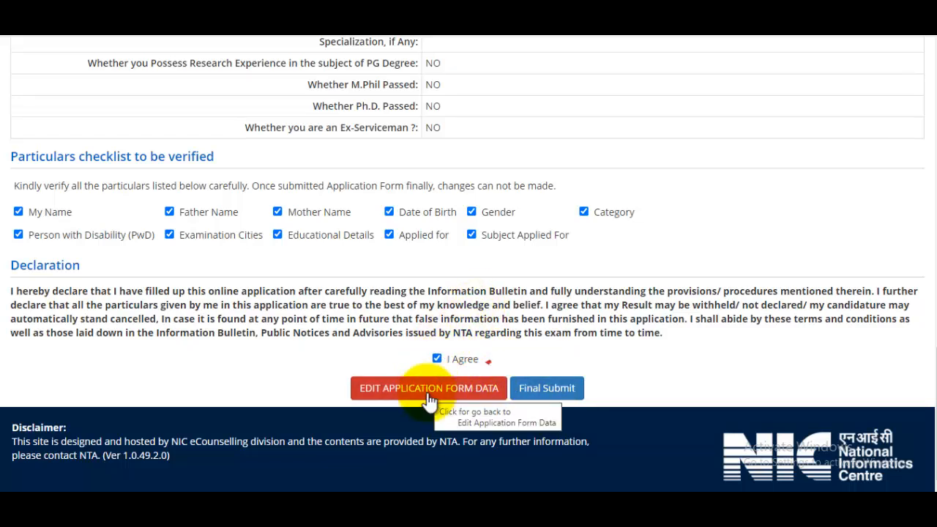
left_click(565, 387)
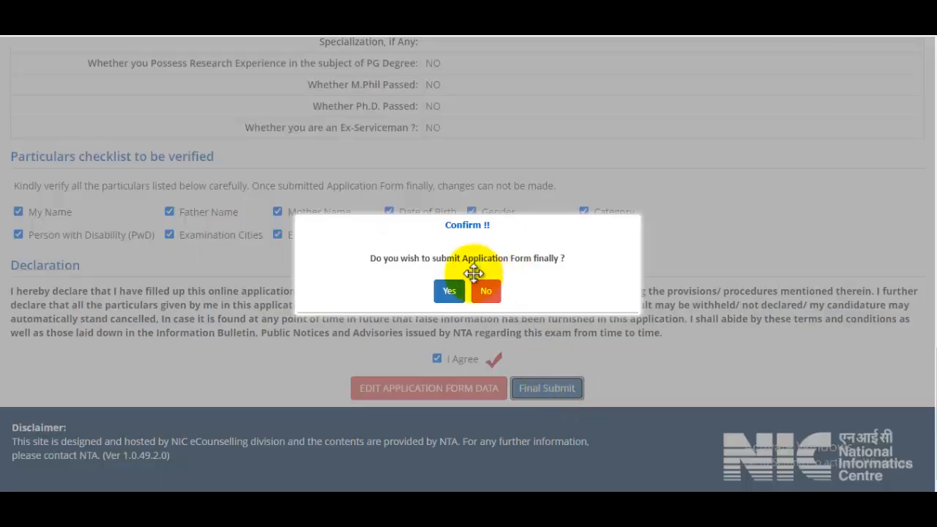
Confirm the final submission and go to the Upload Documents page
left_click(450, 291)
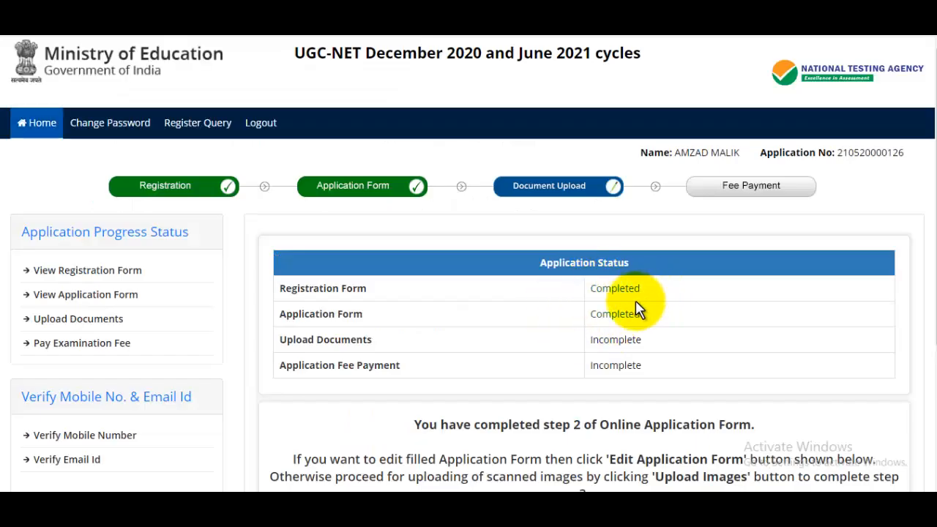
scroll(642, 287, "down", 2)
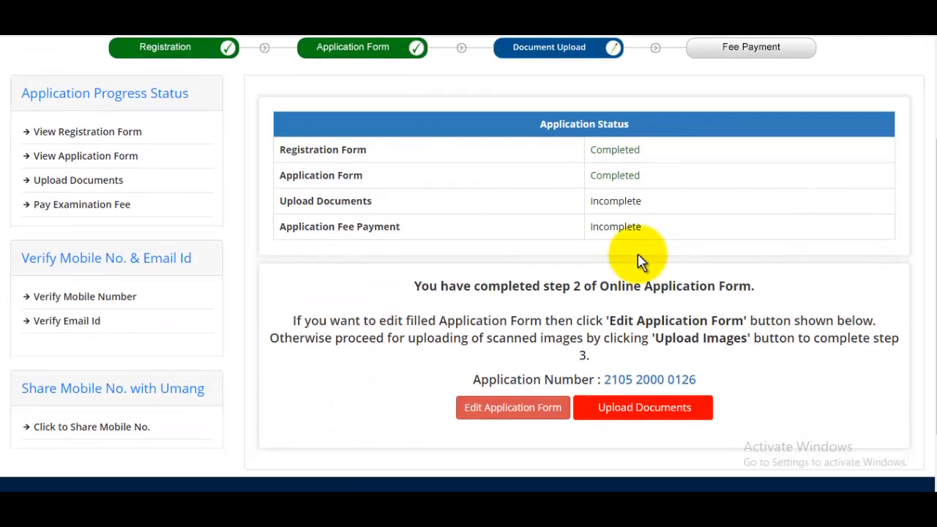
left_click(642, 408)
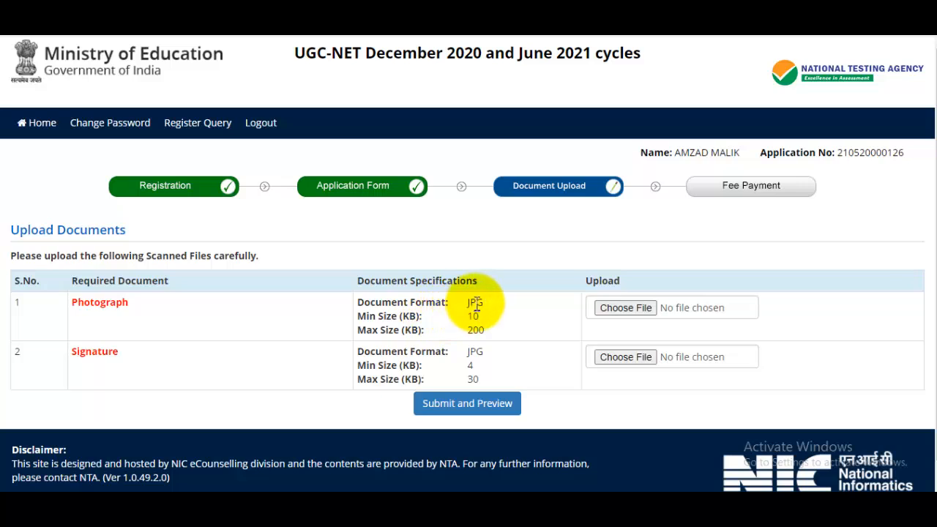
Note the 200 KB photo and 30 KB signature limits and begin choosing the photograph
double_click(474, 330)
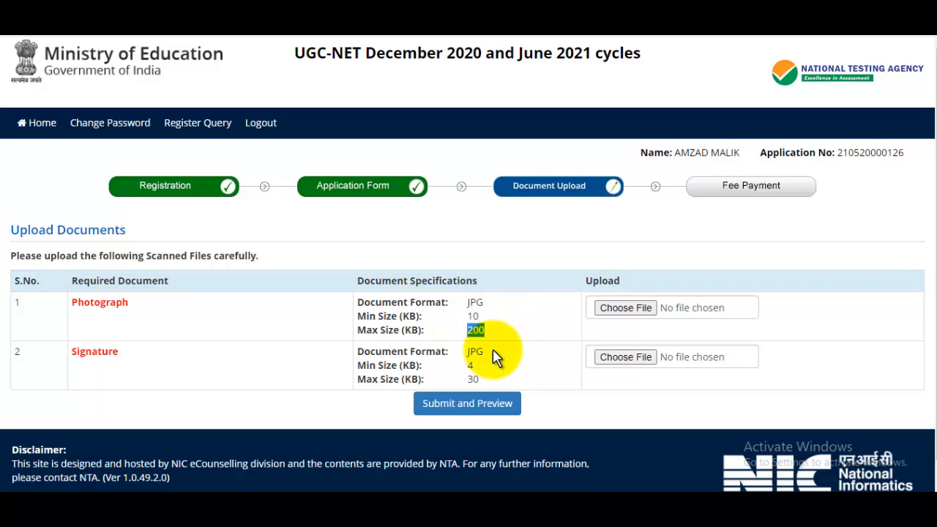
double_click(471, 380)
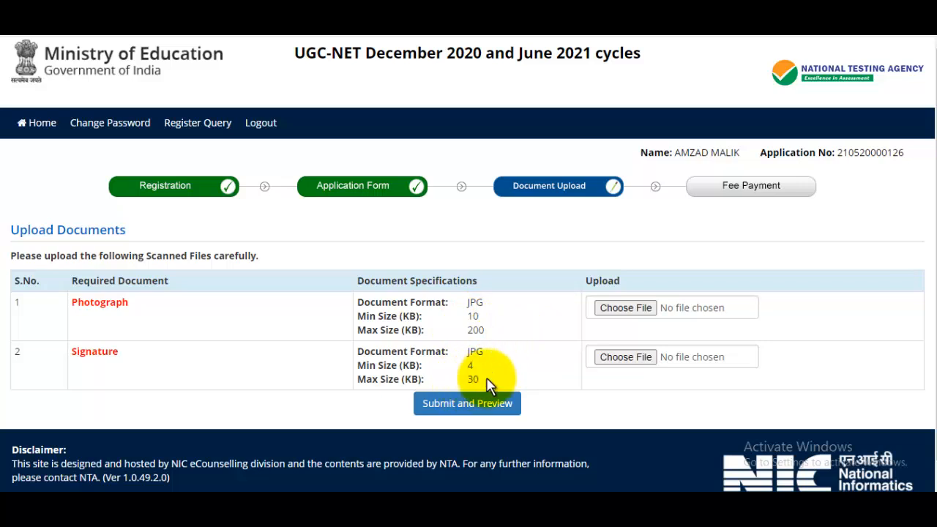
left_click(629, 308)
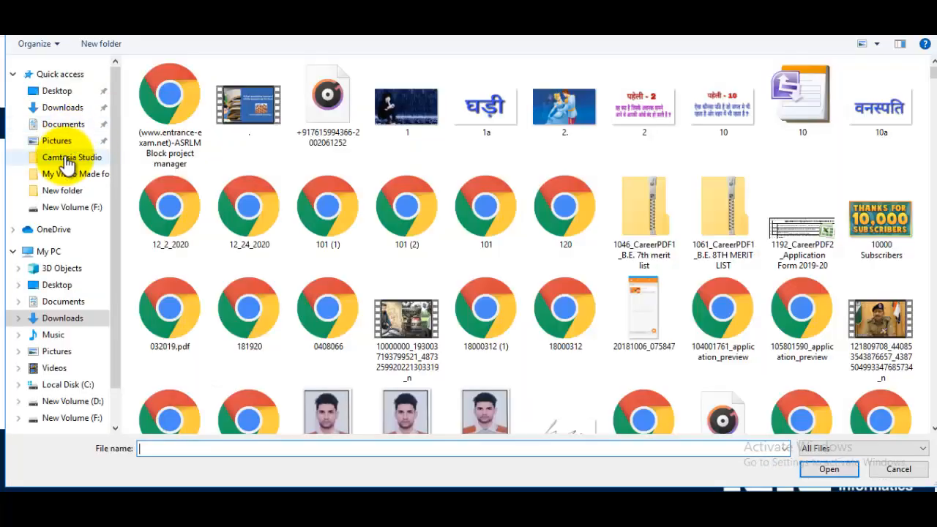
left_click(73, 141)
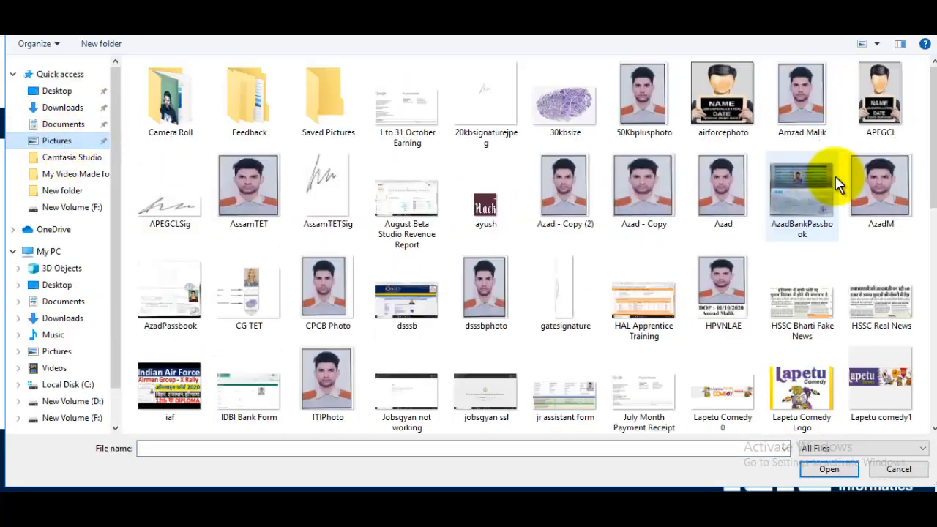
left_click(874, 198)
left_click(829, 466)
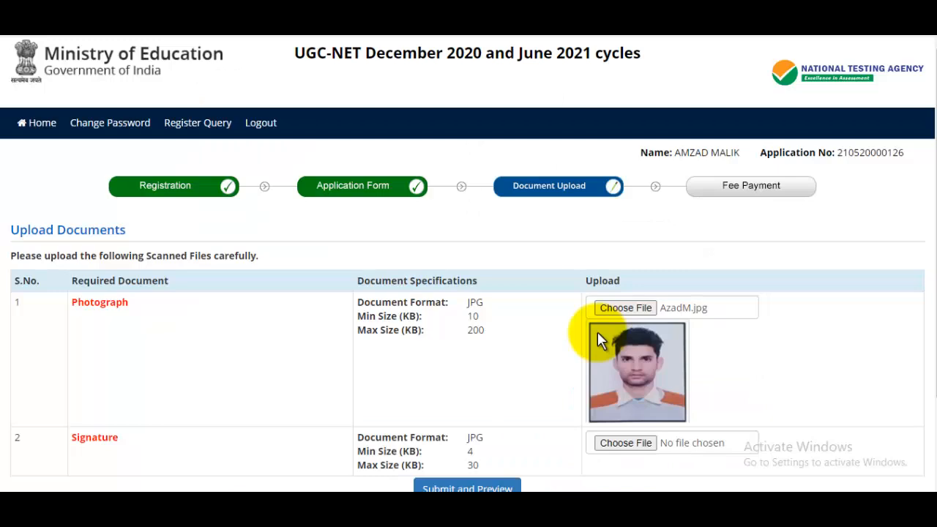
Attach signaturerandom as the signature uncropped, then submit to preview both uploads
scroll(597, 331, "down", 1)
left_click(641, 403)
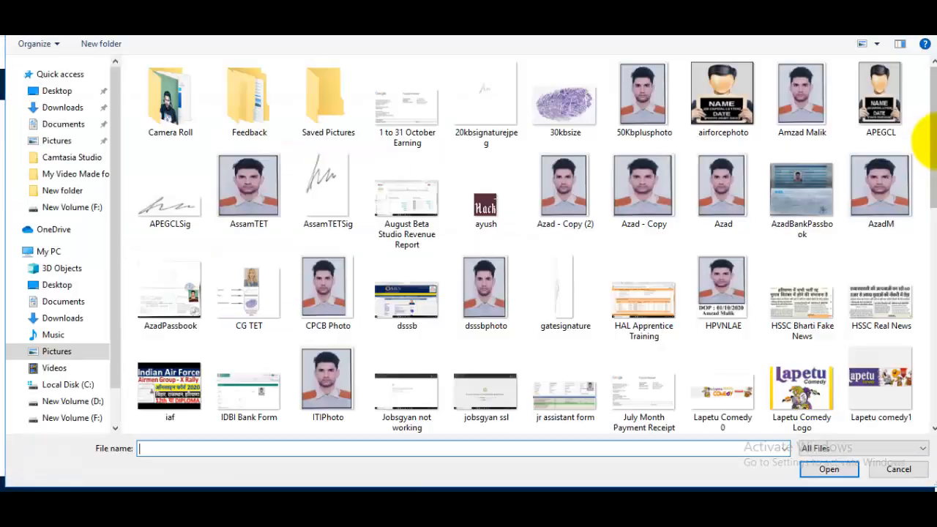
scroll(898, 307, "down", 10)
left_click(479, 287)
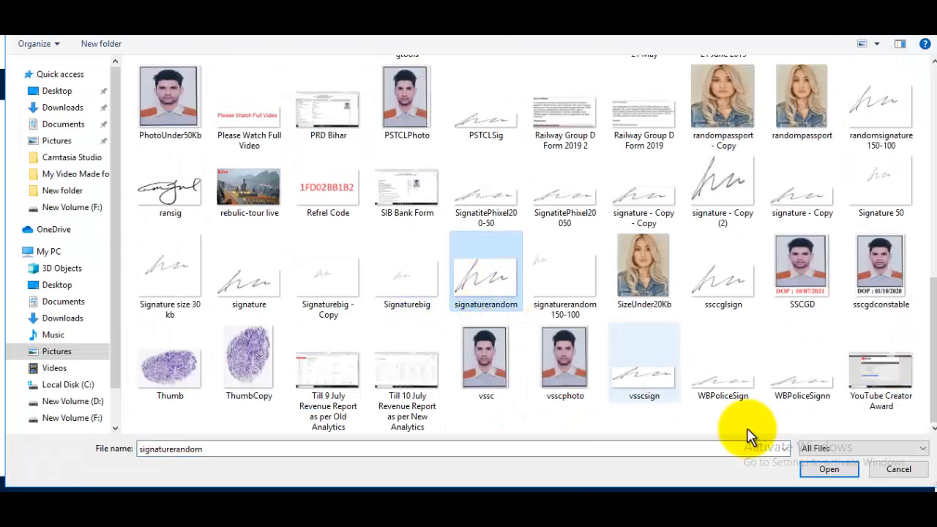
left_click(829, 469)
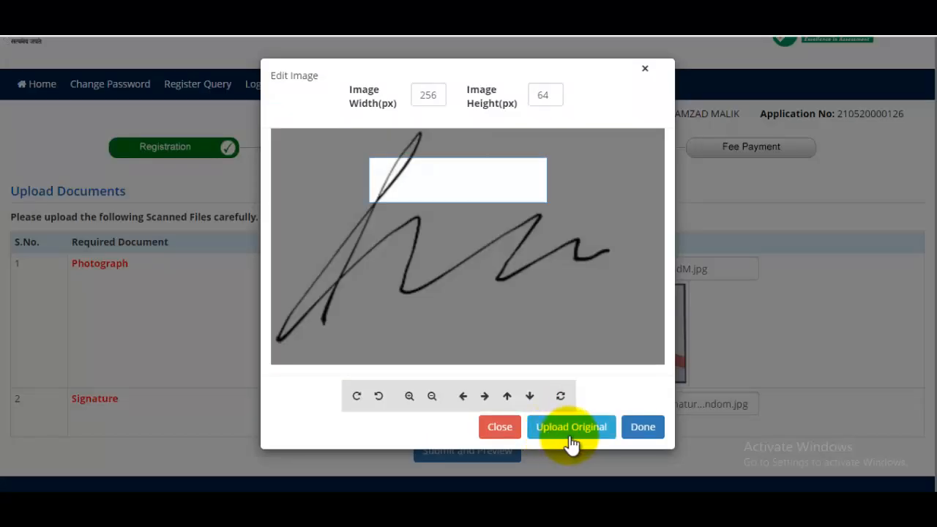
left_click(568, 427)
scroll(688, 424, "down", 1)
left_click(494, 448)
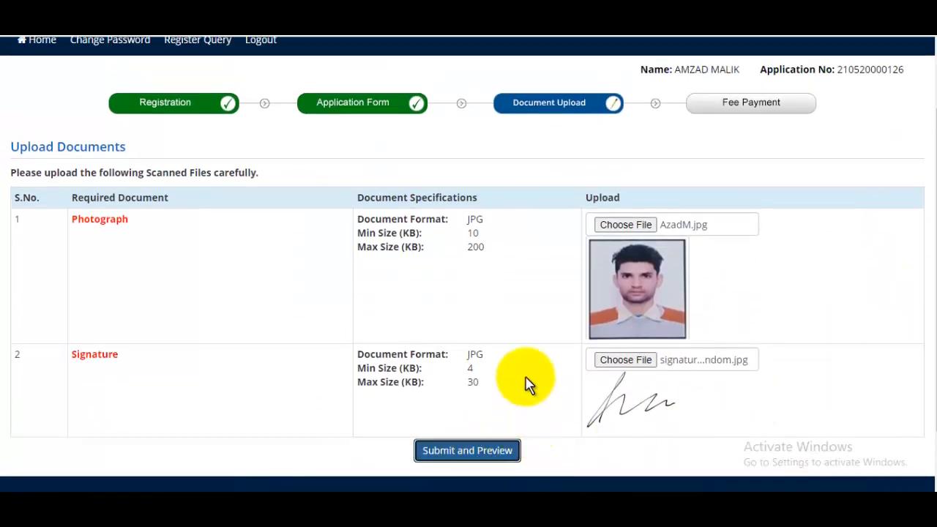
Tick Self Verified for photo and signature, enter the security pin, tick the declaration, and upload
scroll(649, 247, "down", 3)
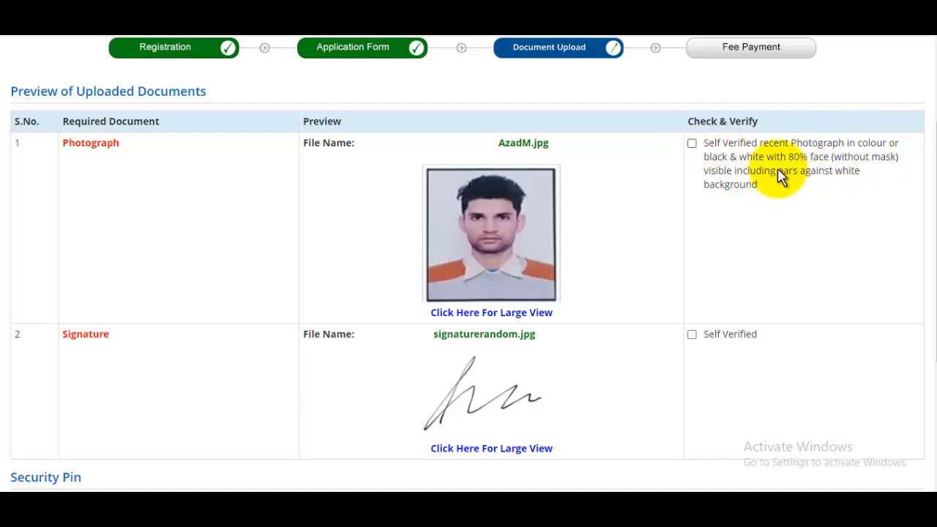
left_click(693, 145)
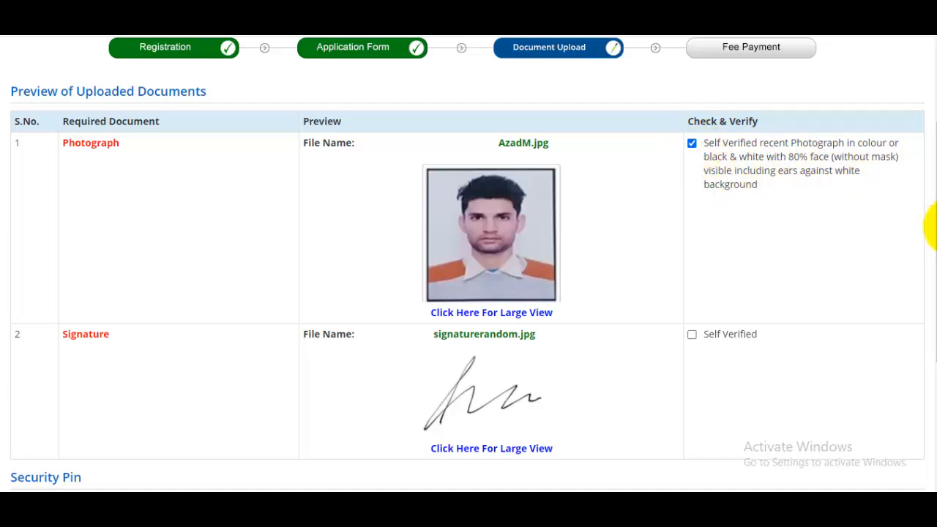
scroll(930, 256, "down", 2)
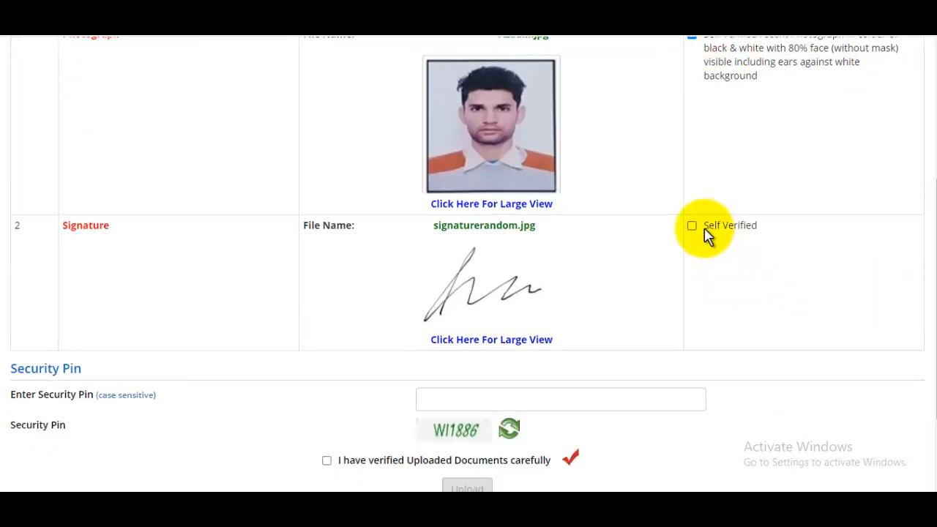
left_click(692, 227)
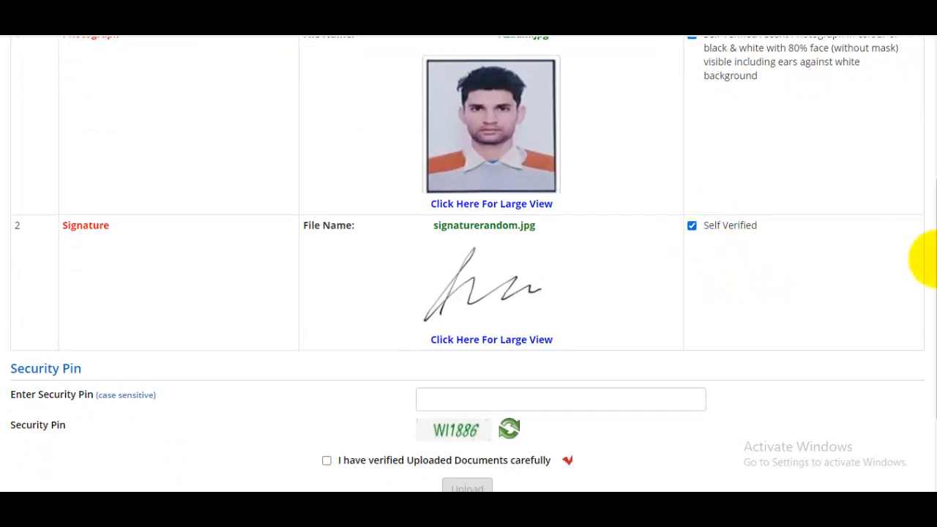
scroll(927, 324, "down", 2)
left_click(483, 280)
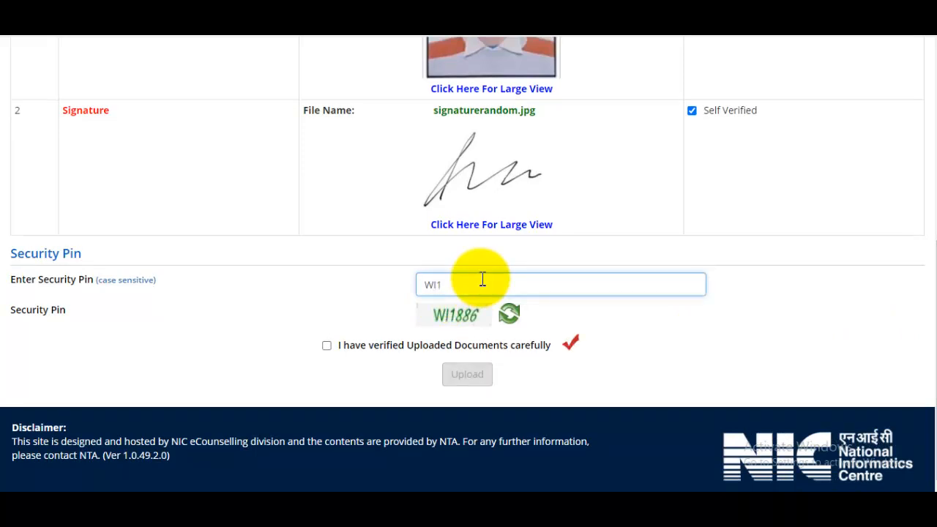
left_click(327, 346)
left_click(464, 377)
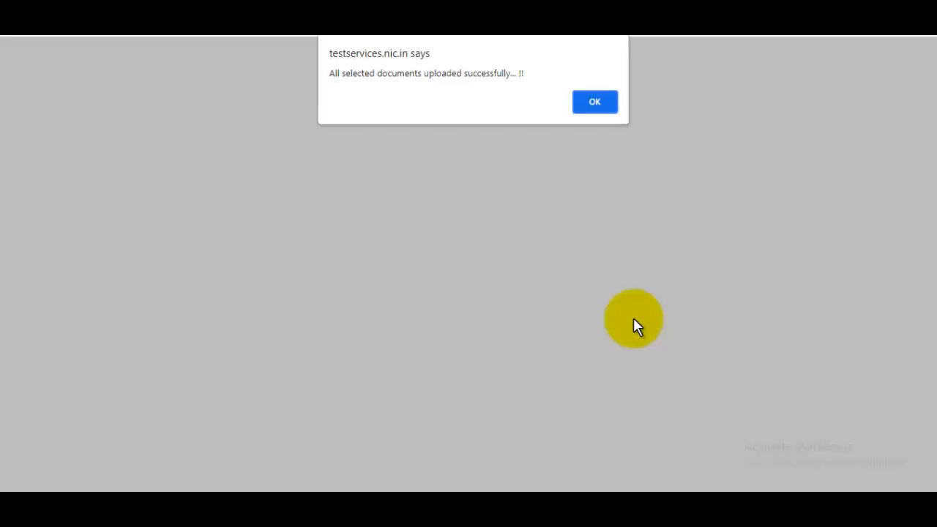
Verify the registered mobile number by entering the security pin and sending an OTP
left_click(595, 107)
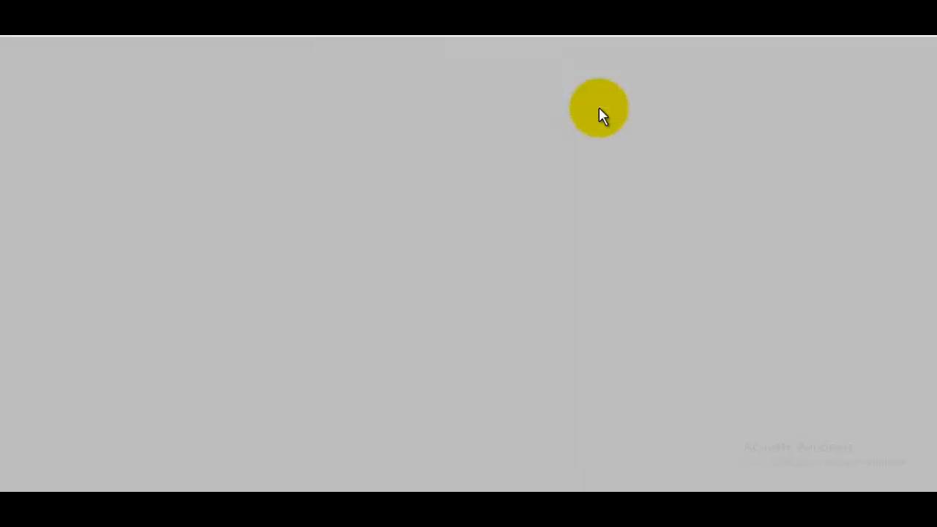
scroll(586, 303, "down", 2)
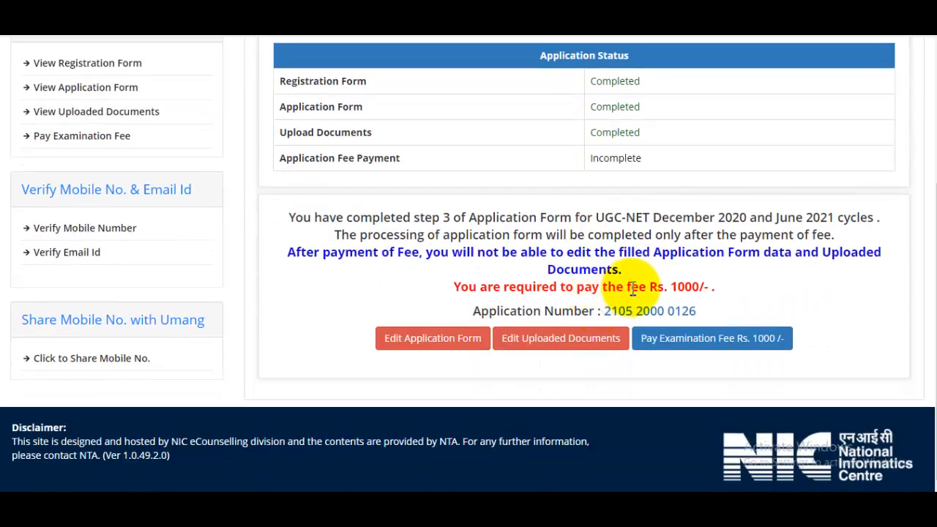
scroll(627, 356, "up", 1)
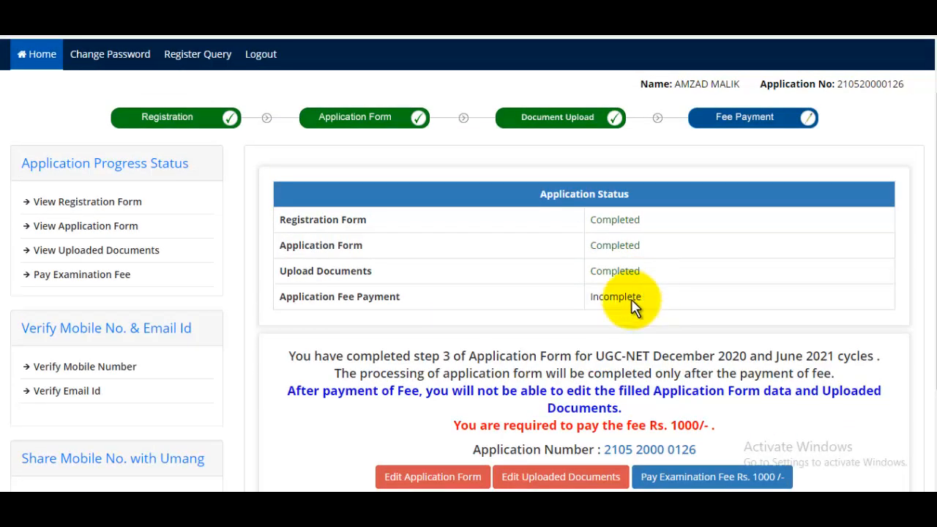
left_click(141, 370)
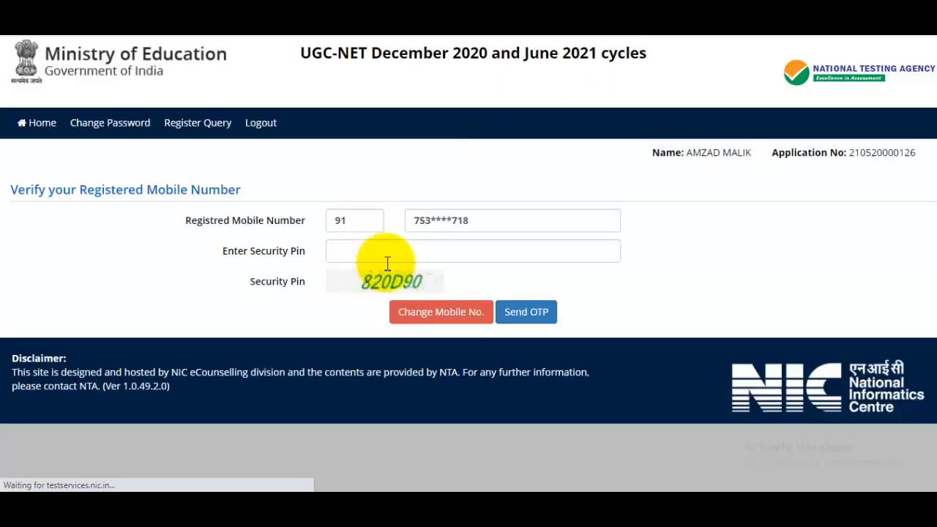
left_click(393, 249)
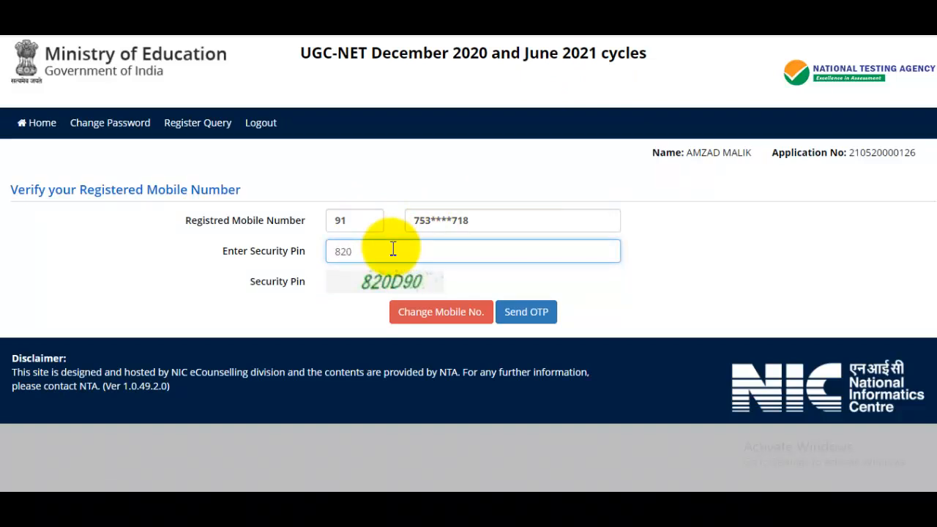
left_click(525, 313)
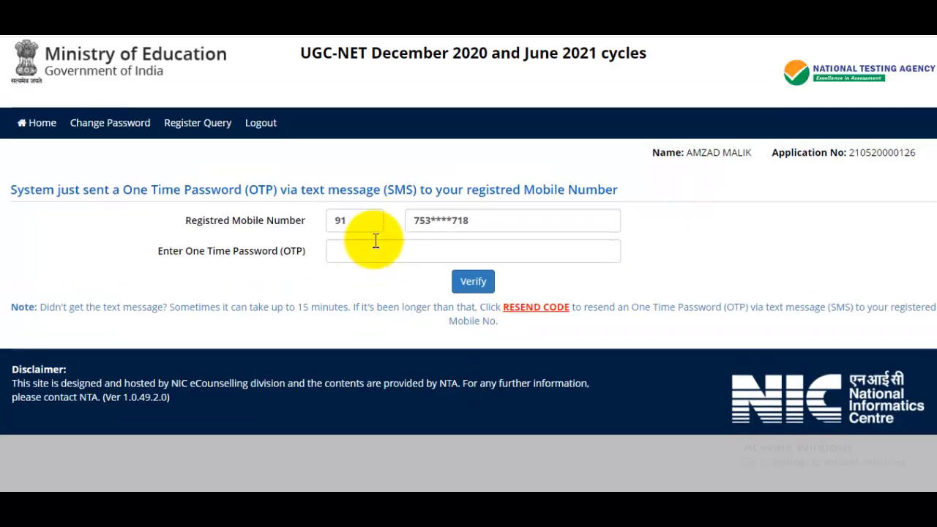
left_click(411, 257)
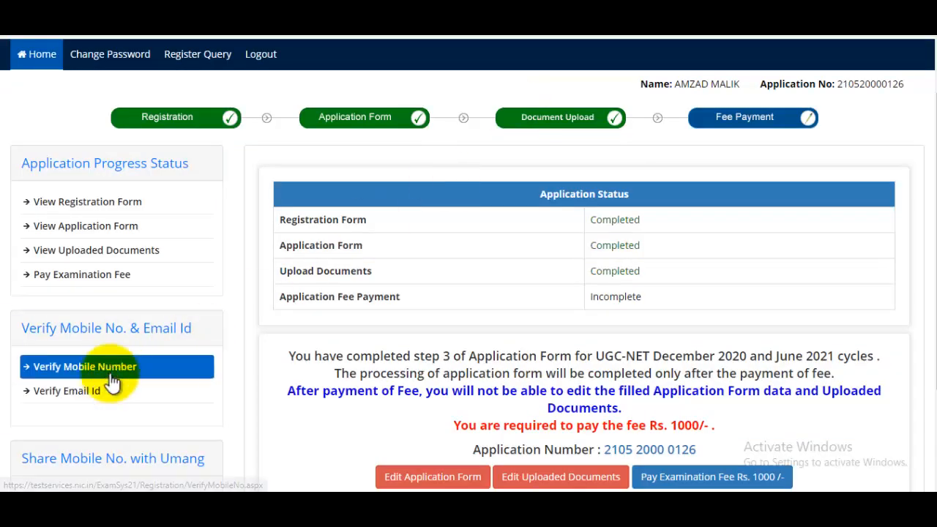
scroll(560, 249, "down", 3)
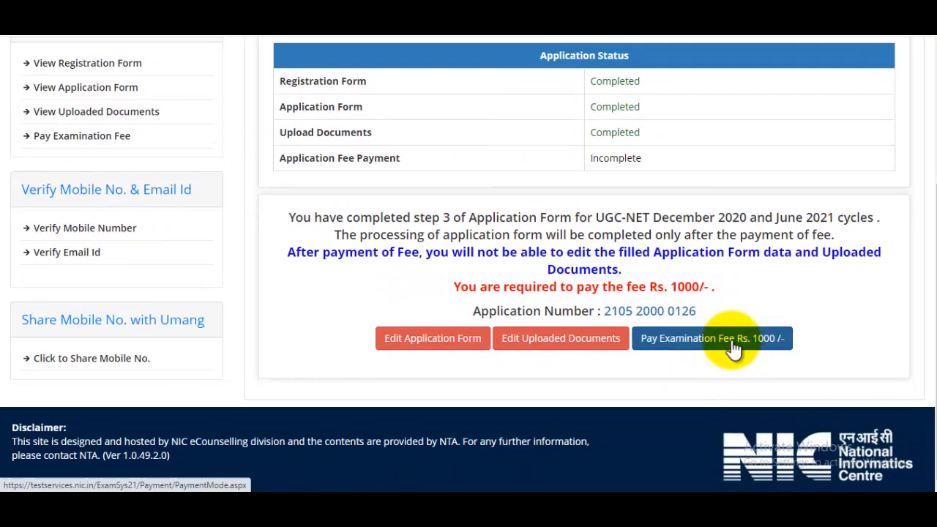
Start paying the Rs. 1000 fee online, choosing SBI MOPS as payment provider
left_click(728, 343)
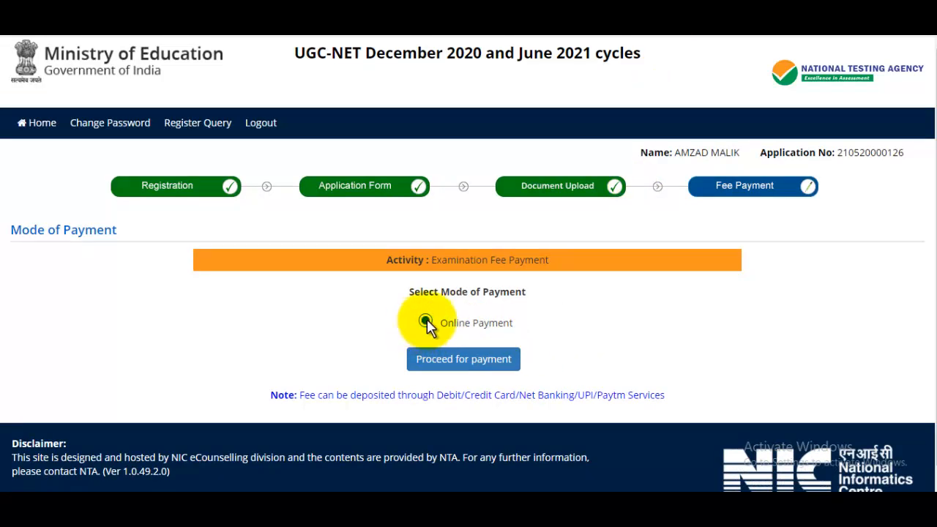
left_click(461, 364)
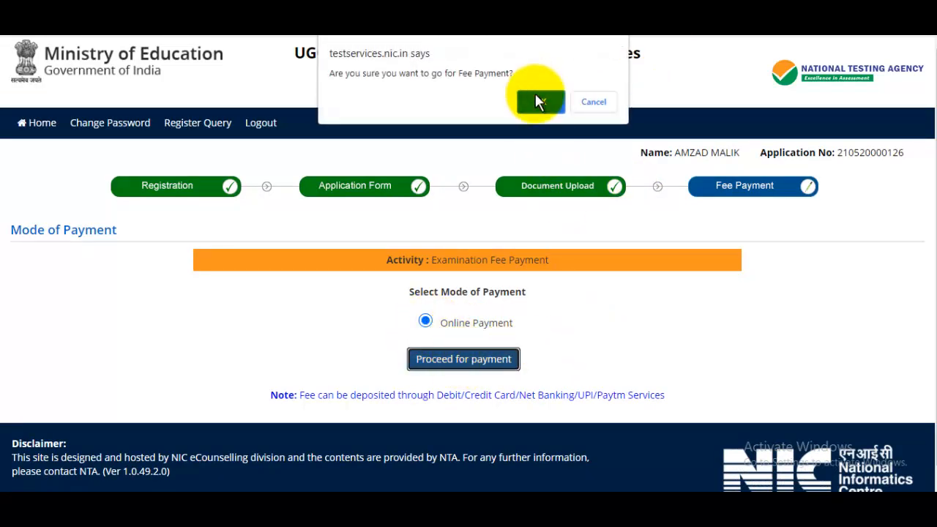
left_click(538, 100)
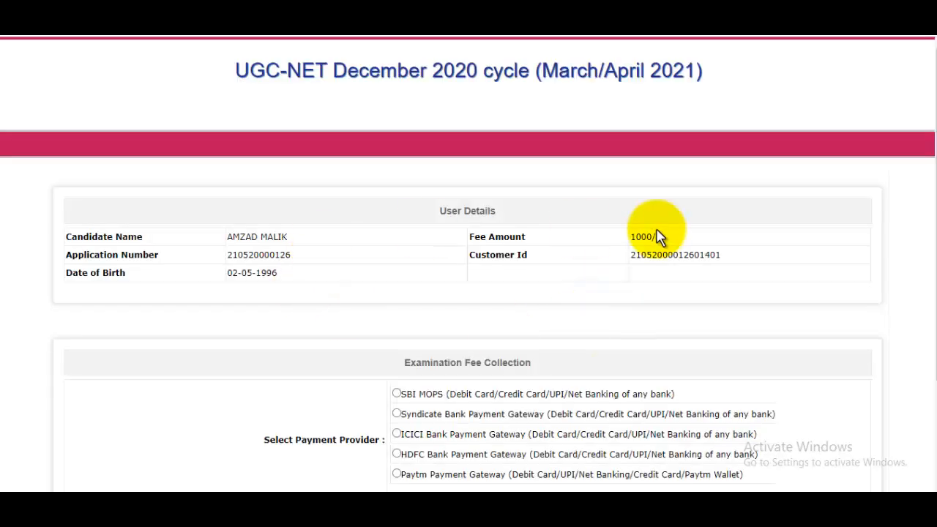
scroll(920, 202, "down", 2)
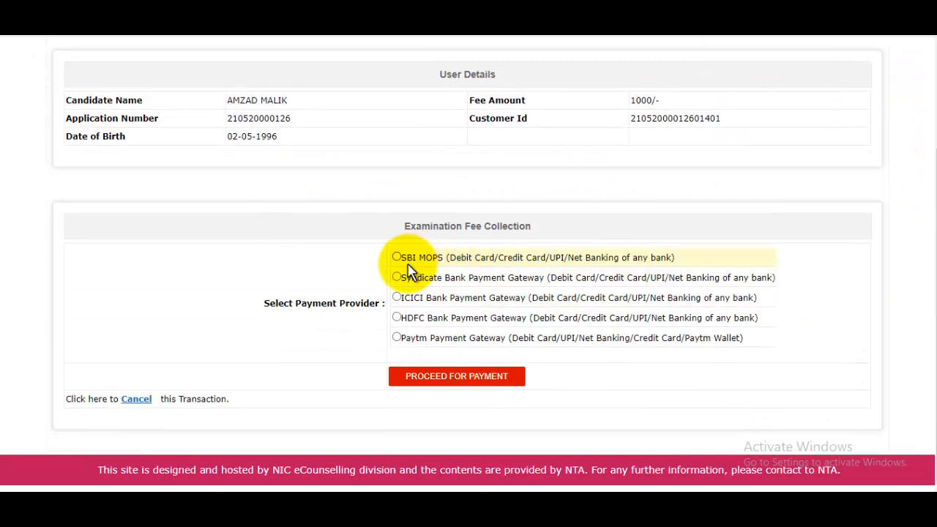
left_click(398, 257)
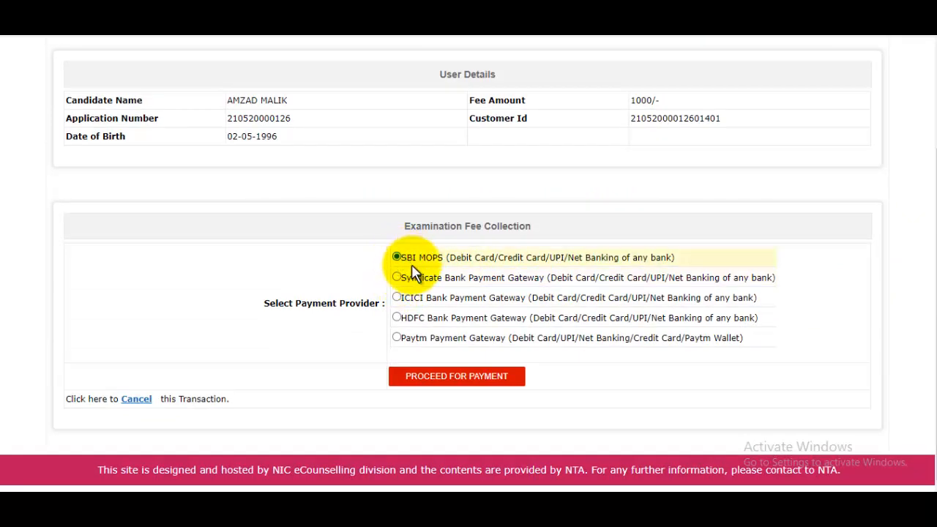
left_click(457, 376)
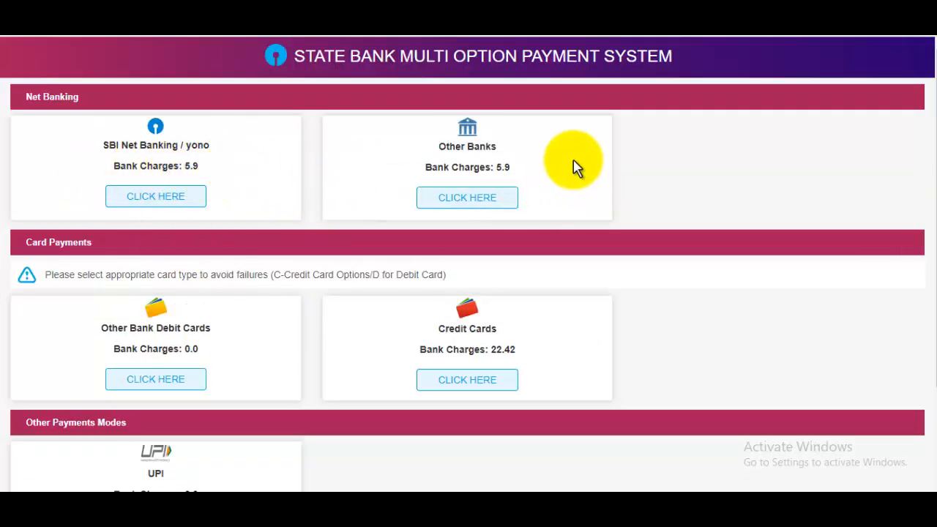
Look over the State Bank payment page, then leave it without paying
left_click_drag(558, 163, 119, 138)
scroll(723, 322, "down", 3)
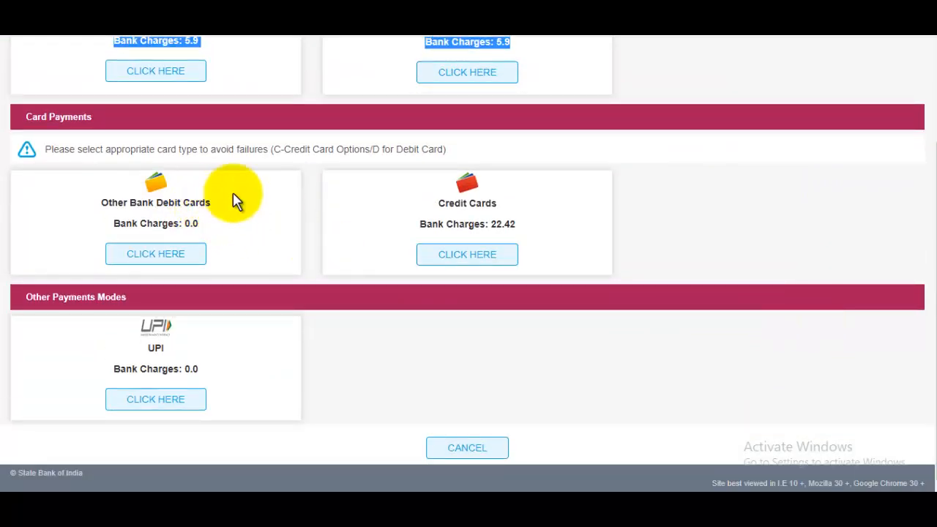
scroll(331, 250, "up", 2)
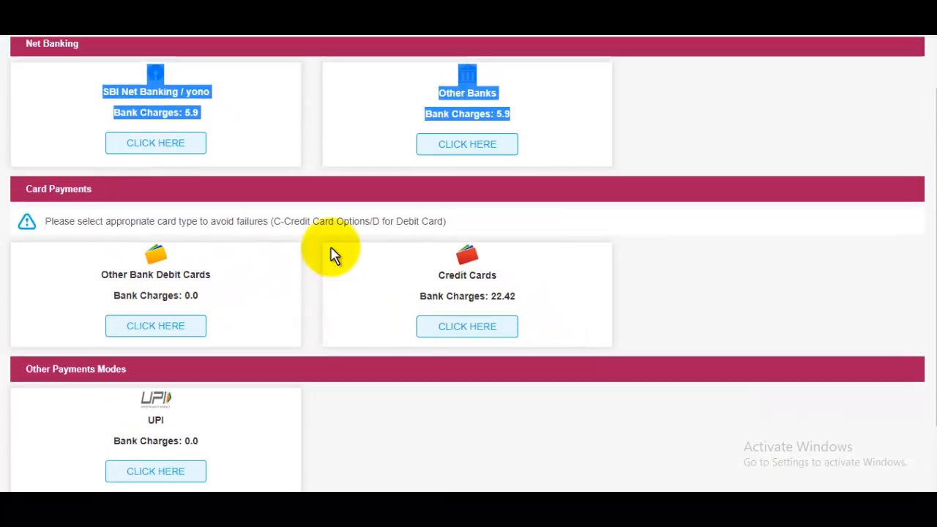
left_click(562, 250)
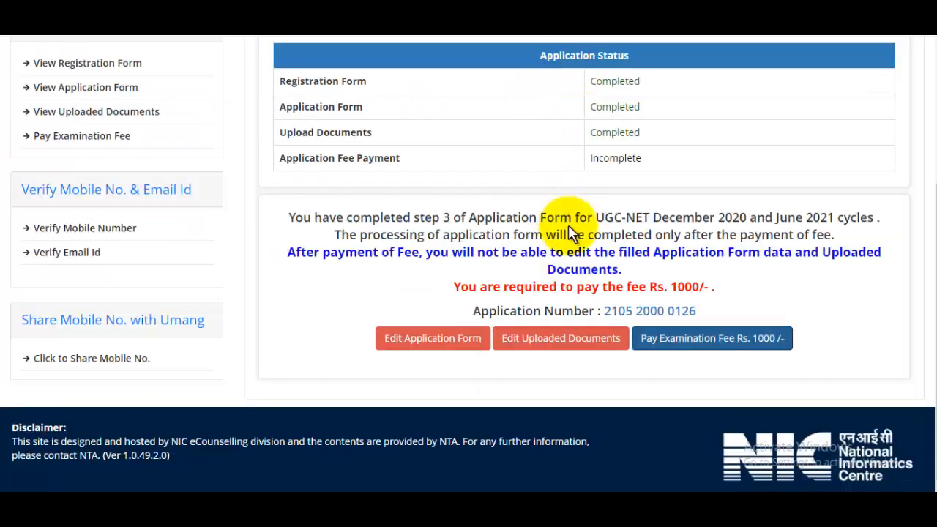
Scroll up to the Application Status table showing only Fee Payment outstanding
scroll(571, 233, "up", 3)
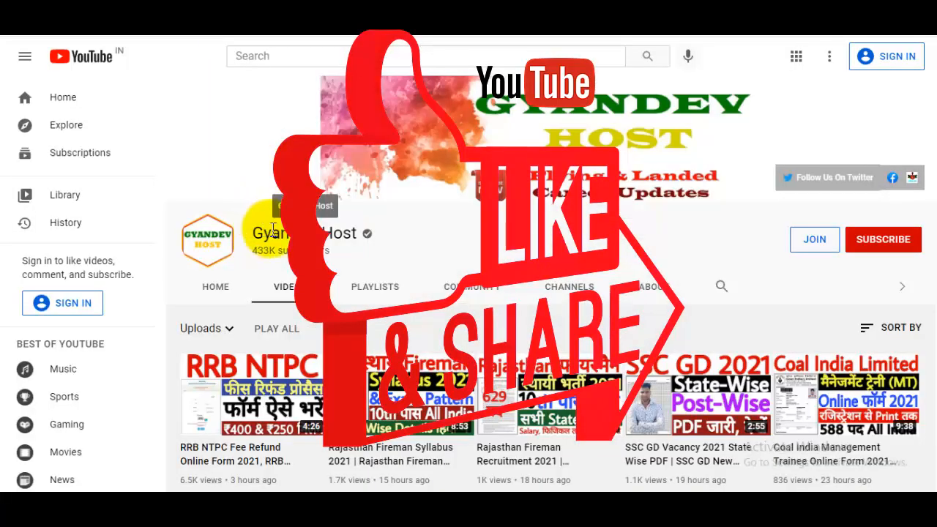
Highlight the channel name on the YouTube channel page, then clear the selection
left_click_drag(262, 232, 361, 232)
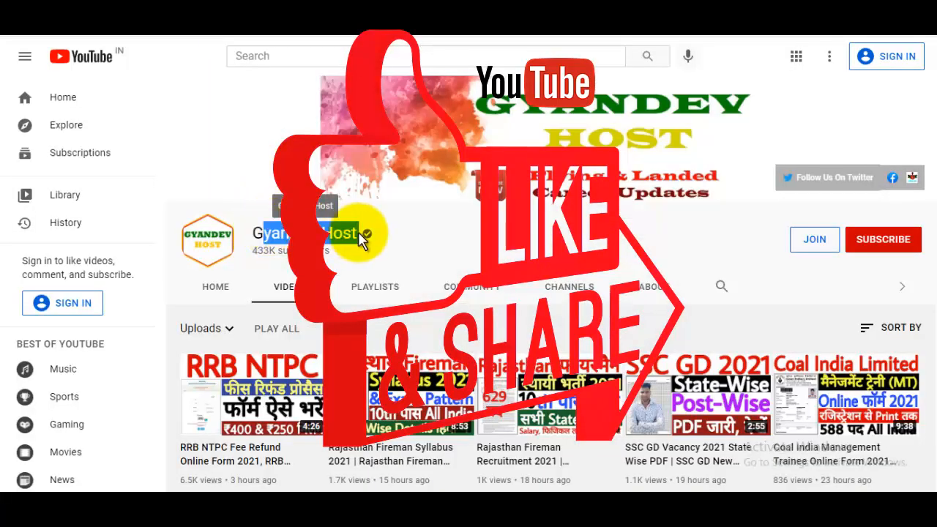
left_click(424, 236)
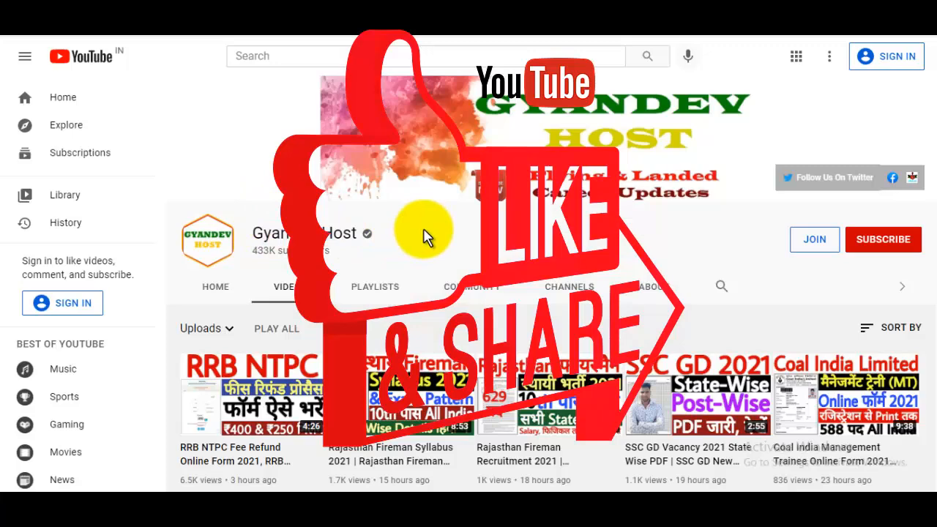